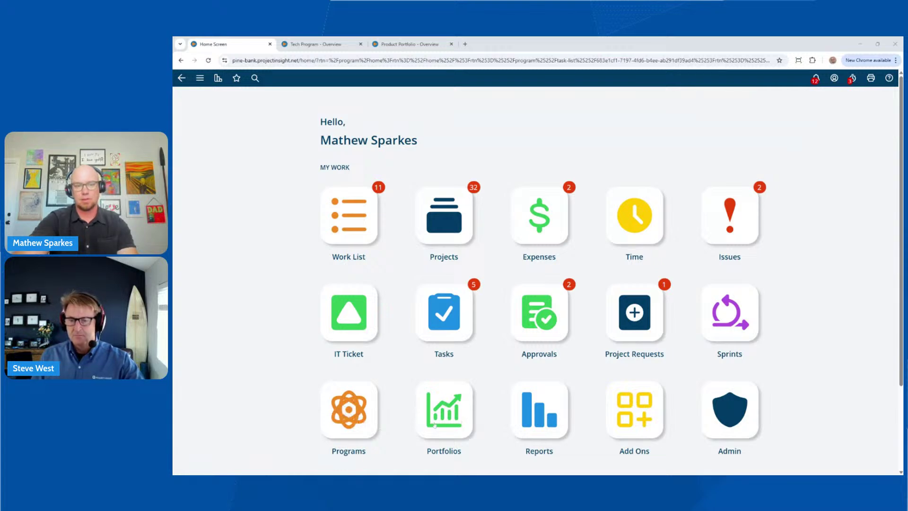
Open the Tech Program from the list of programs after browsing the other programs listed.
{"action": "left_click", "coordinate": [339, 414]}
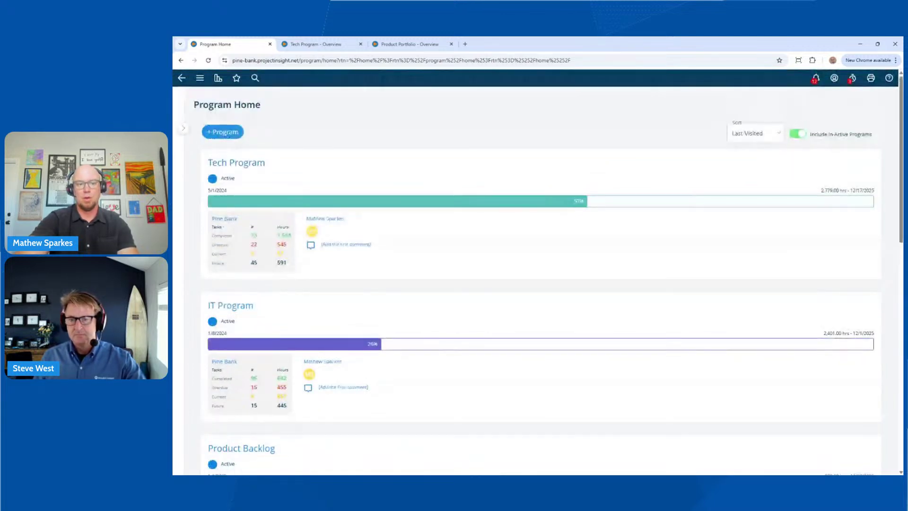
{"action": "scroll", "coordinate": [263, 198], "scroll_direction": "down", "scroll_amount": 4}
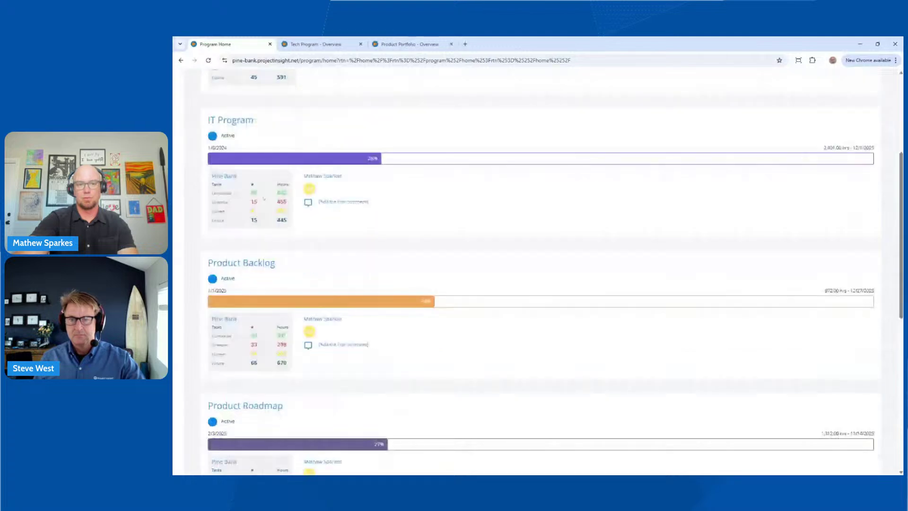
{"action": "scroll", "coordinate": [264, 199], "scroll_direction": "up", "scroll_amount": 4}
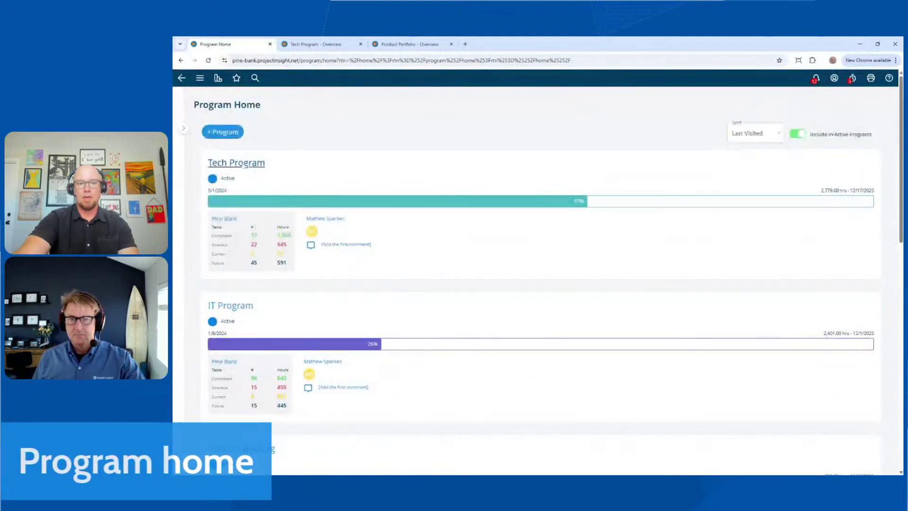
{"action": "left_click", "coordinate": [242, 164]}
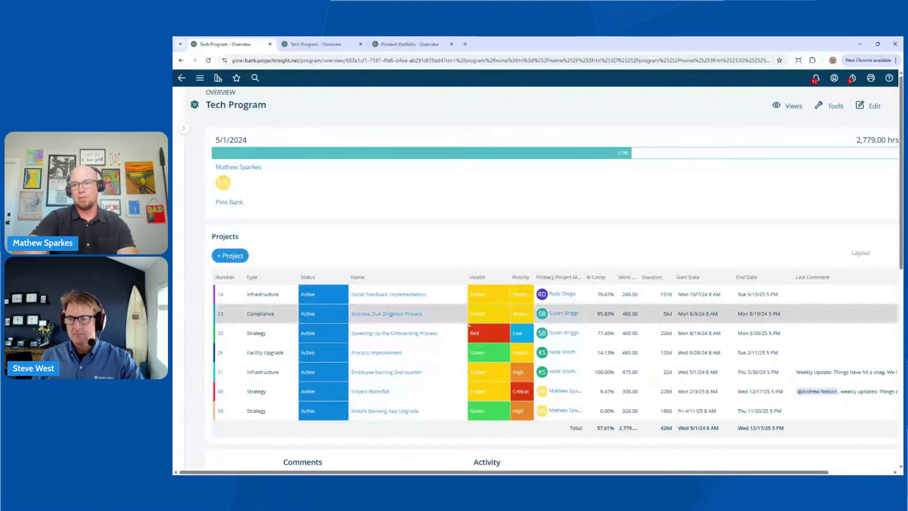
Switch the Tech Program to the Task List (preview) view and briefly expand and collapse the Improve Due Diligence Process project.
{"action": "left_click", "coordinate": [794, 106]}
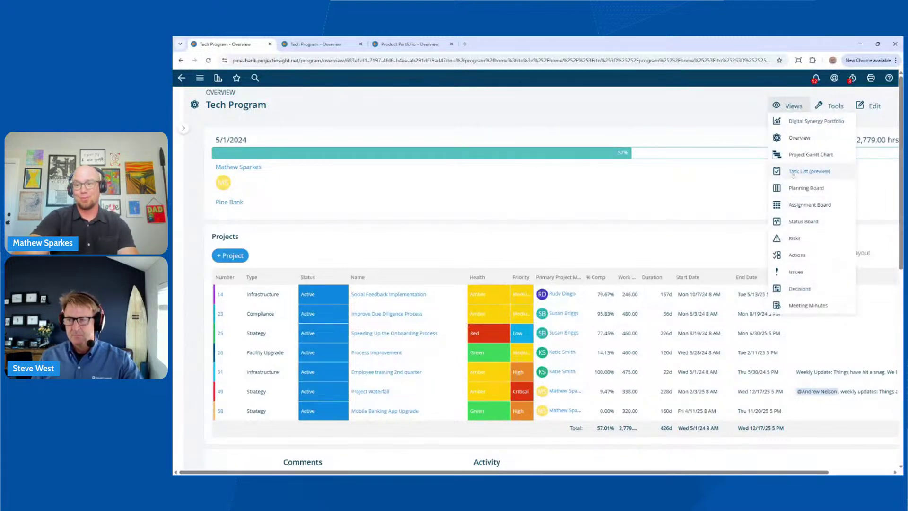
{"action": "left_click", "coordinate": [794, 174]}
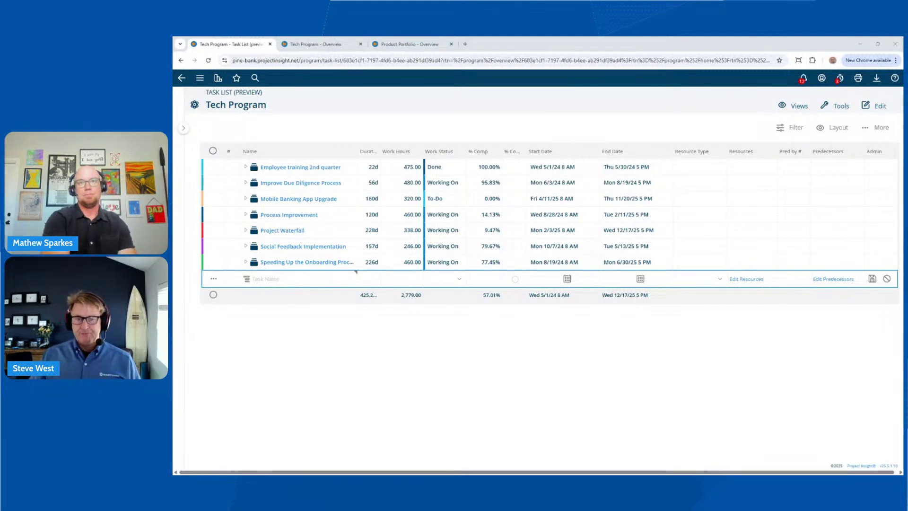
{"action": "left_click", "coordinate": [246, 182]}
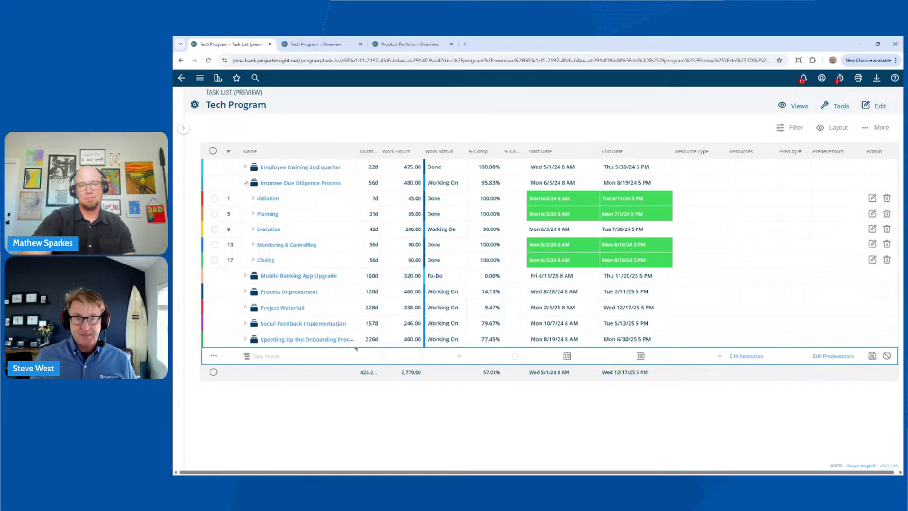
{"action": "left_click", "coordinate": [245, 183]}
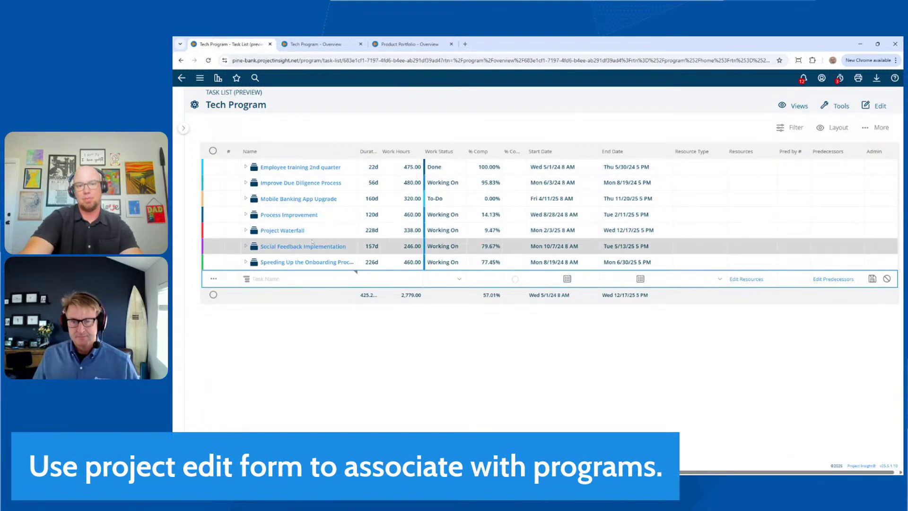
Expand the Initiating phase of Project Waterfall and open its Draft Charter task for inline editing.
{"action": "left_click", "coordinate": [246, 230]}
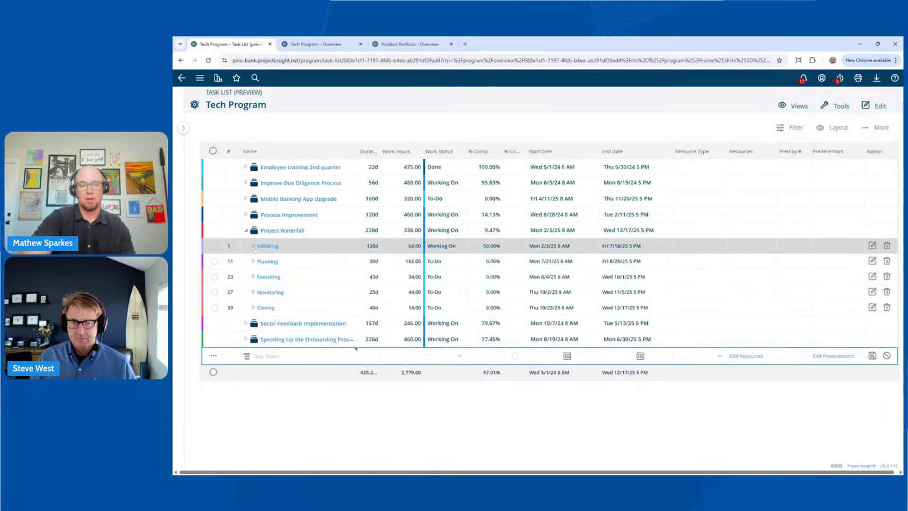
{"action": "left_click", "coordinate": [254, 247]}
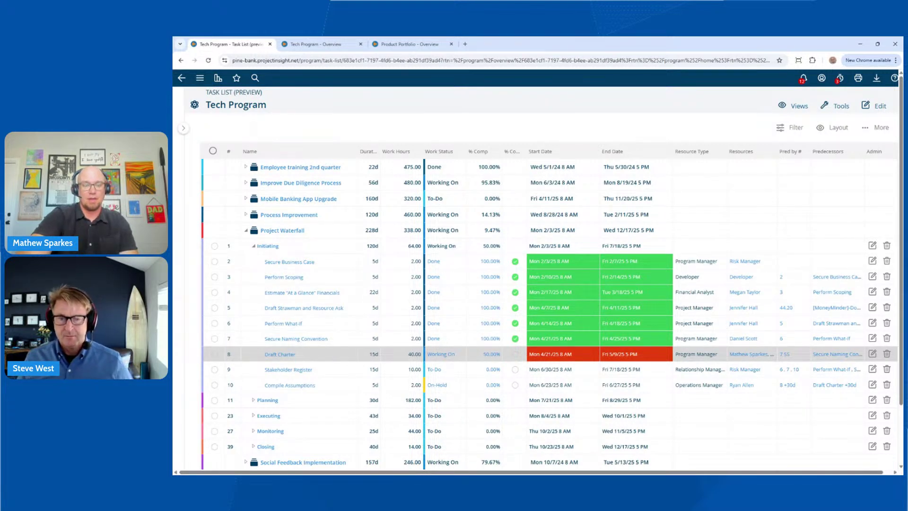
{"action": "double_click", "coordinate": [311, 357]}
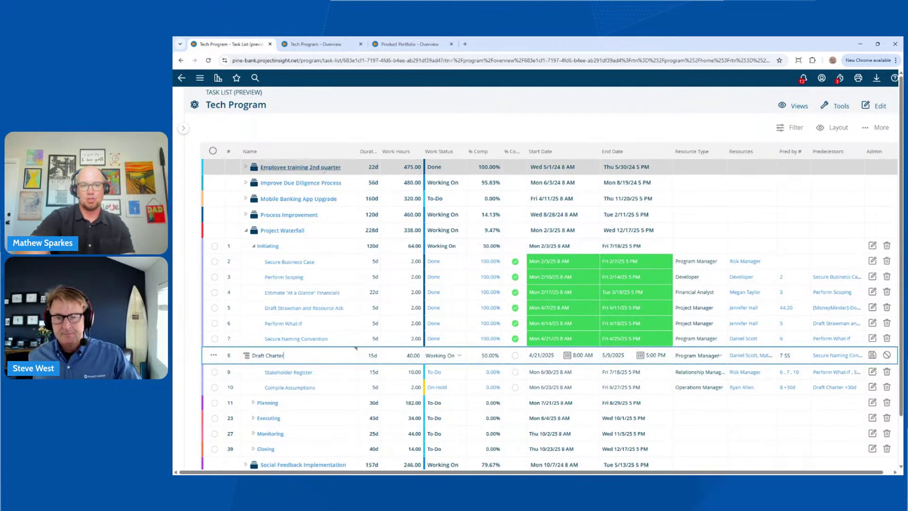
{"action": "mouse_move", "coordinate": [249, 151]}
{"action": "left_mouse_down"}
{"action": "mouse_move", "coordinate": [460, 146]}
{"action": "mouse_move", "coordinate": [250, 152]}
{"action": "left_mouse_up"}
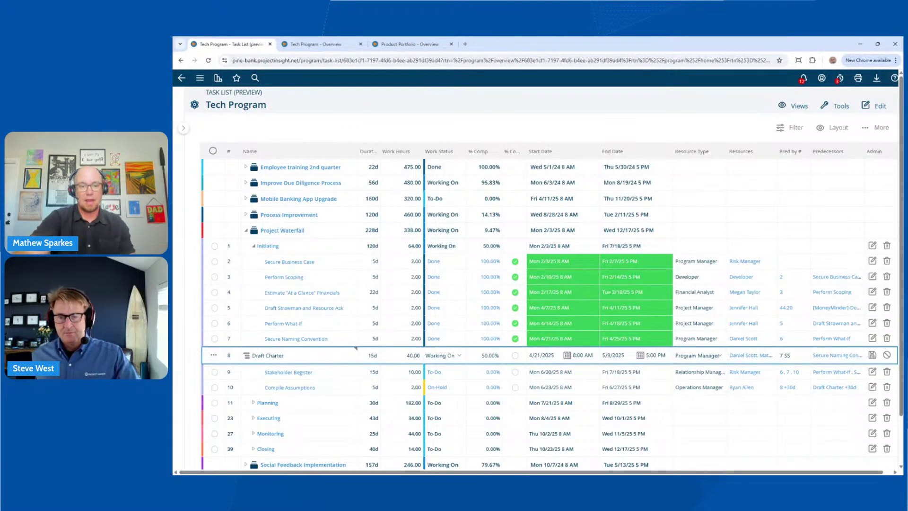
Expand the Process Improvement project with its Planning phase and try to save the Draft Charter row being edited.
{"action": "left_click", "coordinate": [245, 215]}
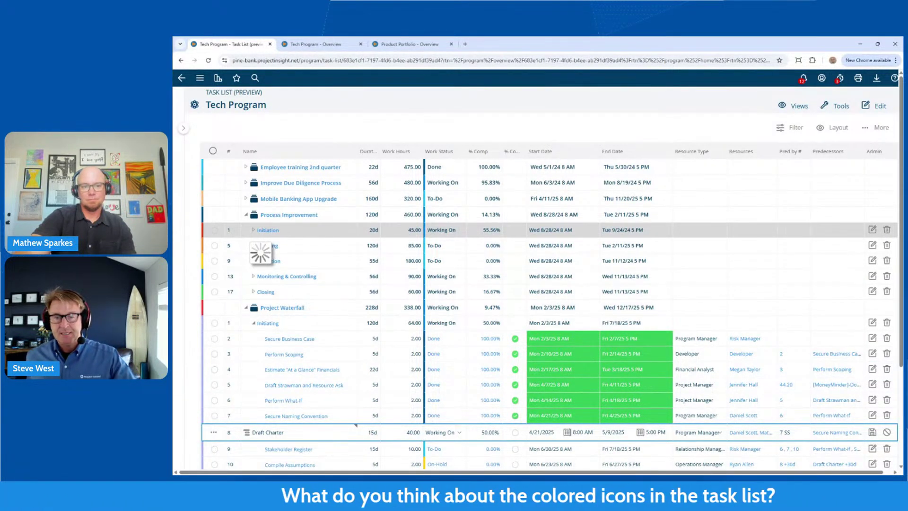
{"action": "scroll", "coordinate": [263, 276], "scroll_direction": "down", "scroll_amount": 1}
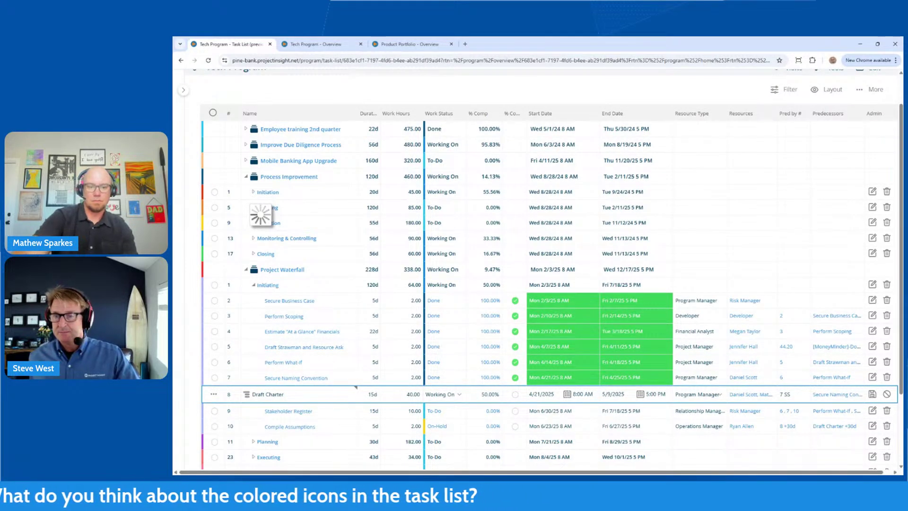
{"action": "left_click", "coordinate": [873, 394]}
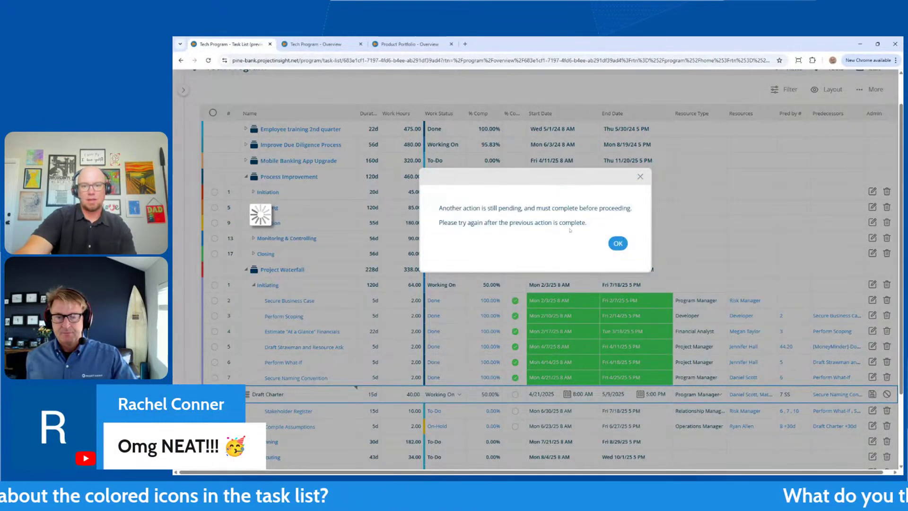
{"action": "left_click", "coordinate": [616, 241]}
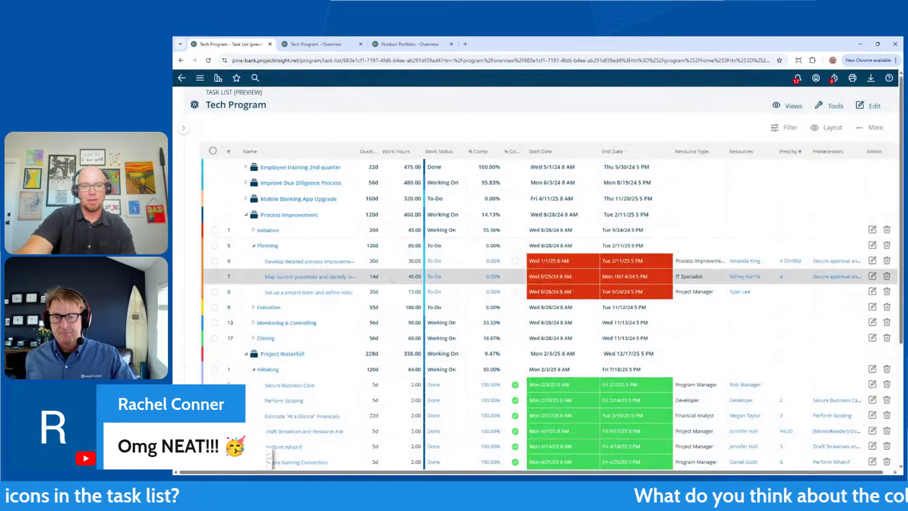
Expand Execution and Monitoring & Controlling under Process Improvement, and the Planning phase under Project Waterfall.
{"action": "left_click", "coordinate": [254, 307]}
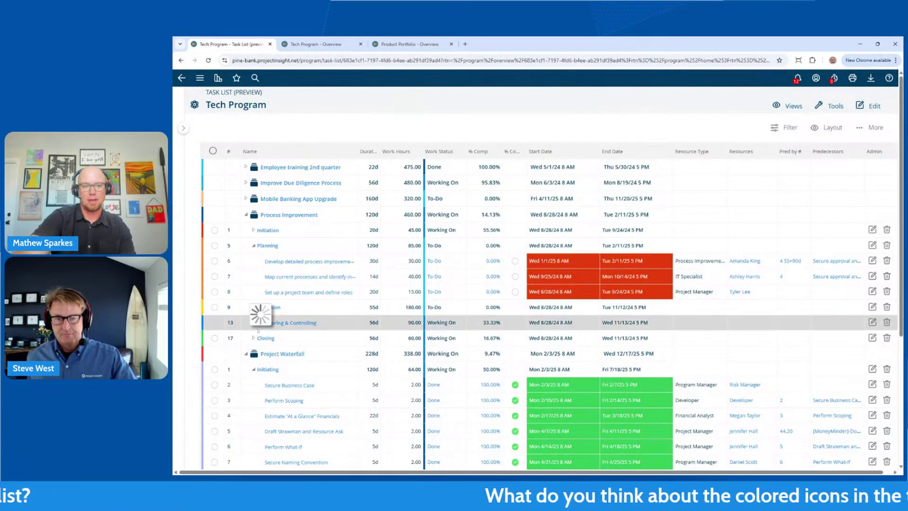
{"action": "left_click", "coordinate": [253, 369]}
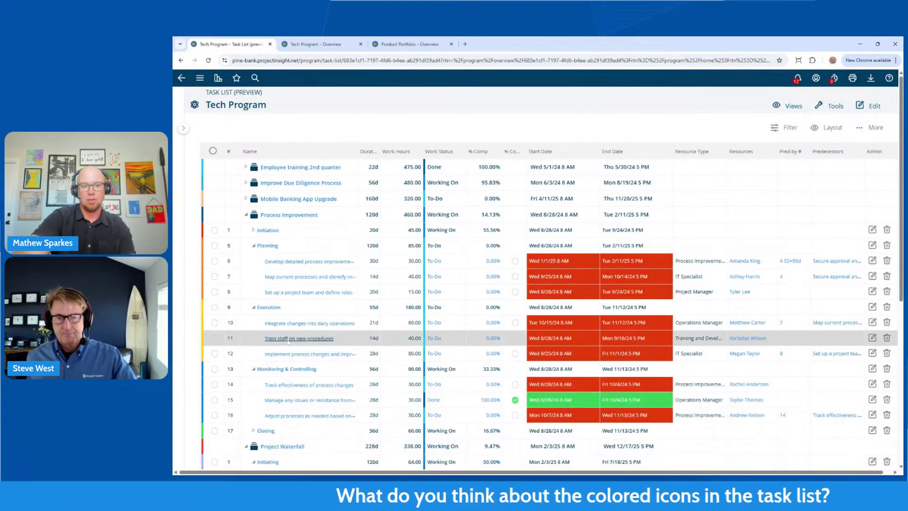
{"action": "scroll", "coordinate": [283, 355], "scroll_direction": "down", "scroll_amount": 4}
{"action": "scroll", "coordinate": [287, 342], "scroll_direction": "down", "scroll_amount": 2}
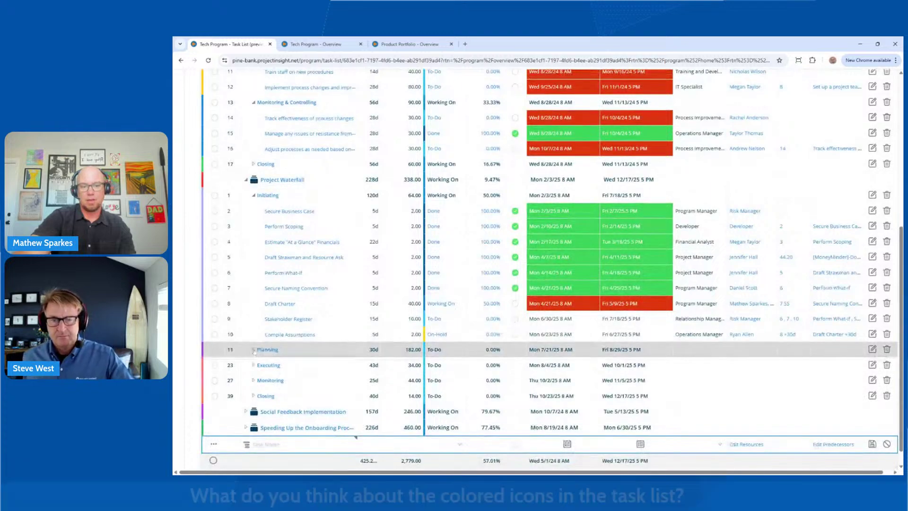
{"action": "left_click", "coordinate": [254, 356]}
{"action": "scroll", "coordinate": [491, 310], "scroll_direction": "up", "scroll_amount": 4}
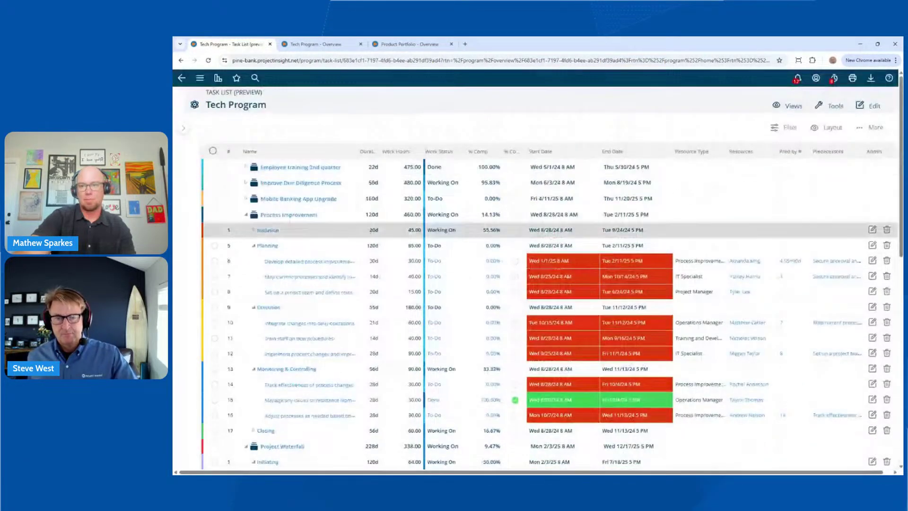
Apply the Milestones quick filter to the task list and look through the filtered tasks.
{"action": "left_click", "coordinate": [792, 127]}
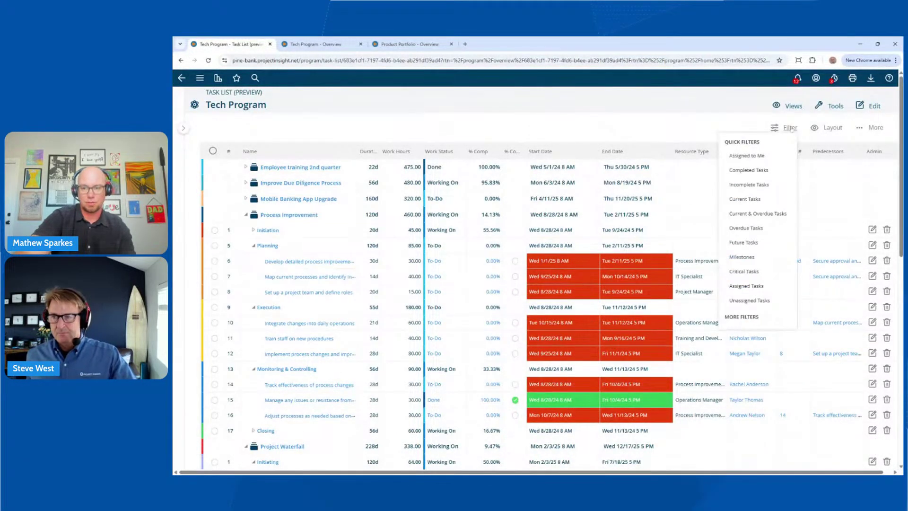
{"action": "left_click", "coordinate": [758, 255]}
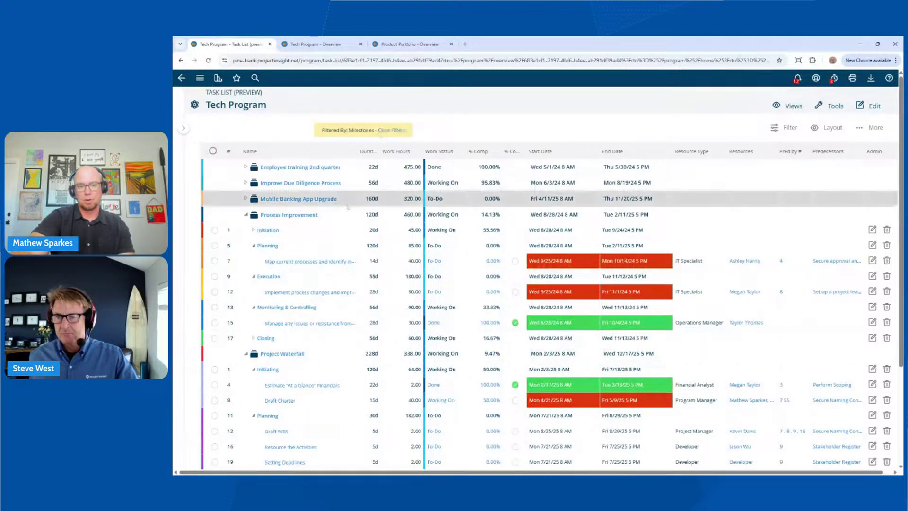
{"action": "scroll", "coordinate": [351, 288], "scroll_direction": "down", "scroll_amount": 1}
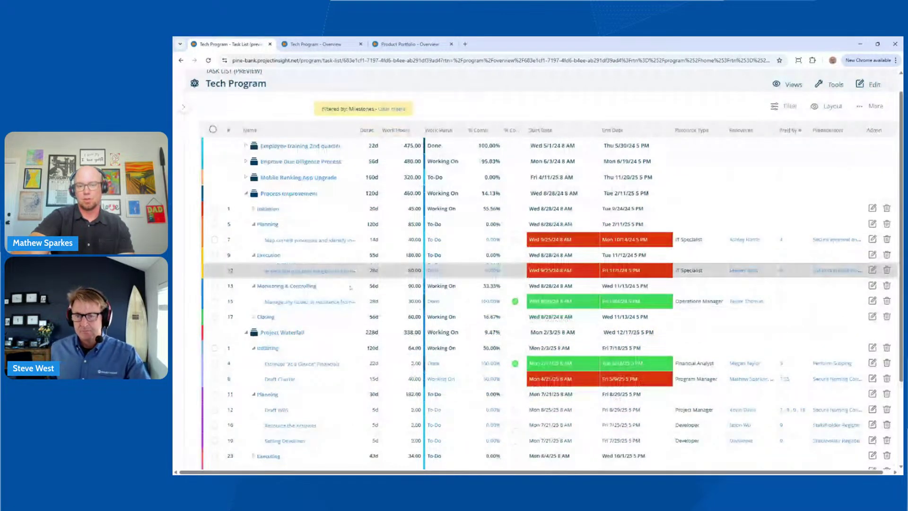
{"action": "scroll", "coordinate": [351, 288], "scroll_direction": "down", "scroll_amount": 4}
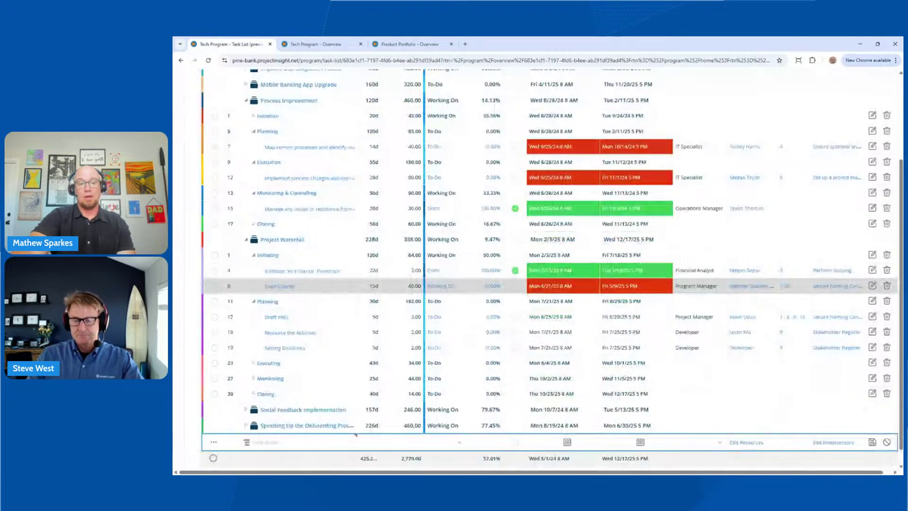
{"action": "scroll", "coordinate": [340, 289], "scroll_direction": "up", "scroll_amount": 1}
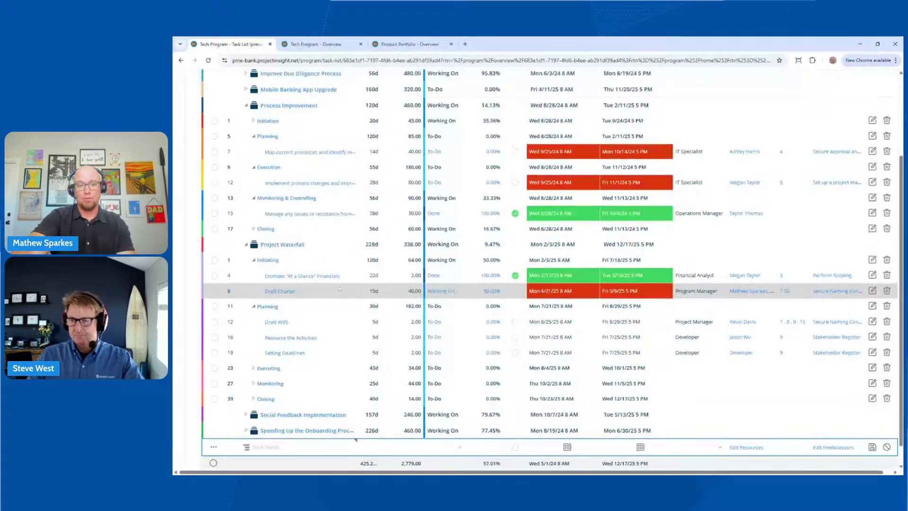
{"action": "scroll", "coordinate": [338, 313], "scroll_direction": "up", "scroll_amount": 1}
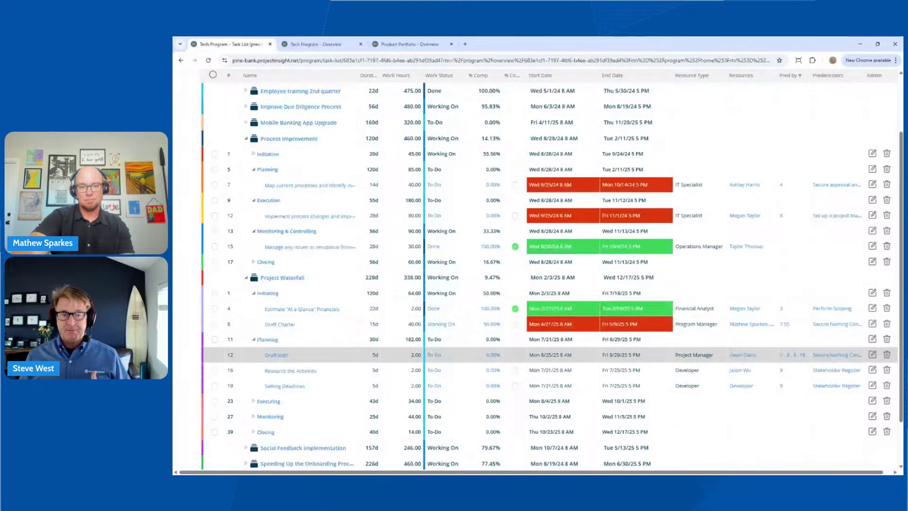
Open the Draft WBS task under Project Waterfall's Planning phase for inline editing and close the row without changing it.
{"action": "left_click_drag", "start_coordinate": [311, 358], "coordinate": [312, 354]}
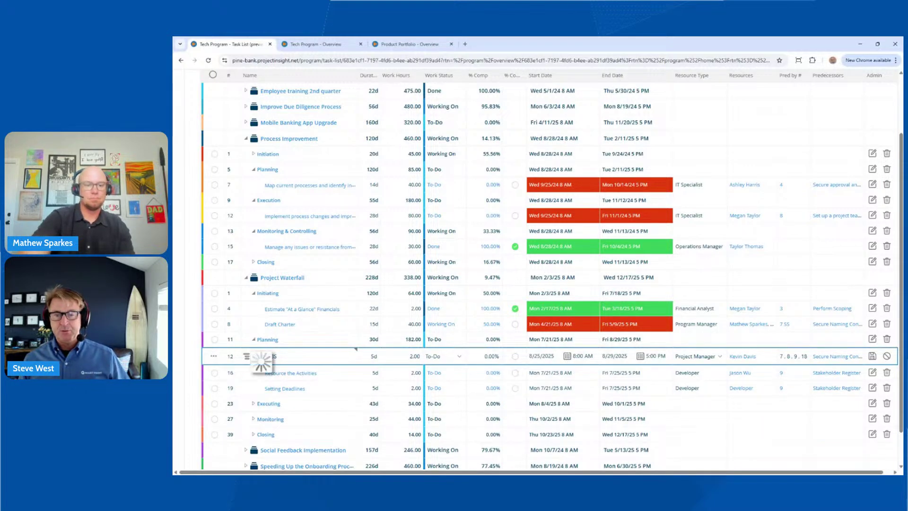
{"action": "right_click", "coordinate": [291, 356]}
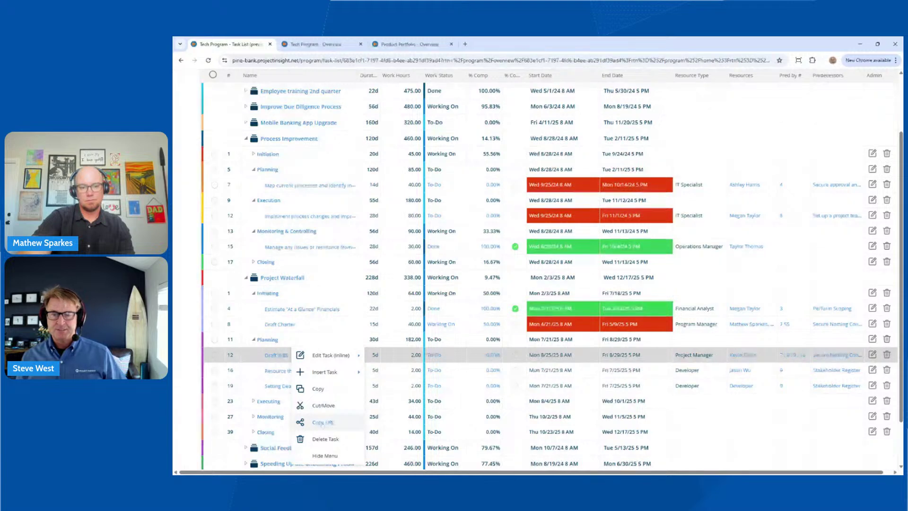
{"action": "mouse_move", "coordinate": [341, 380]}
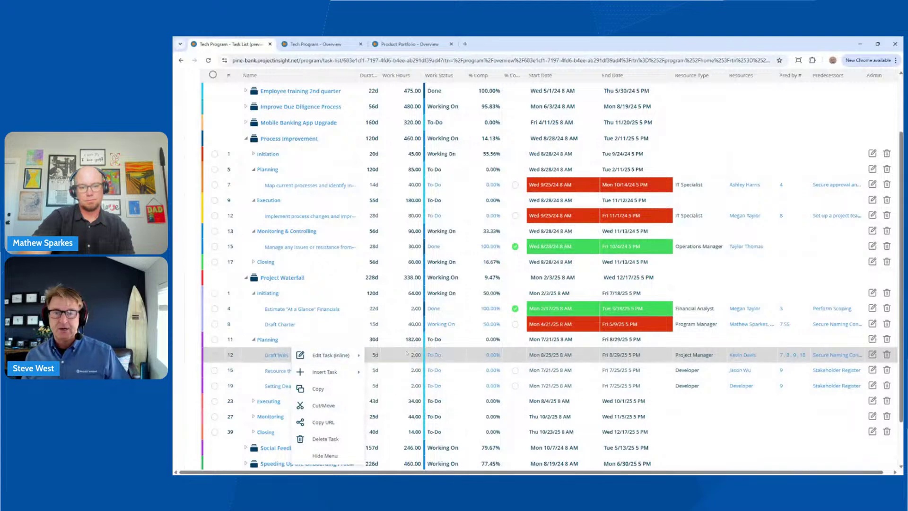
{"action": "left_click", "coordinate": [354, 351]}
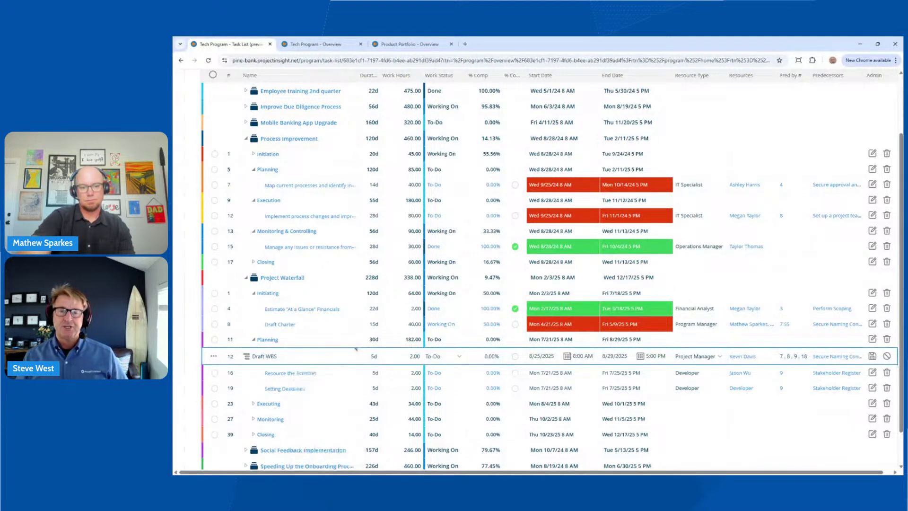
{"action": "key", "text": "Return"}
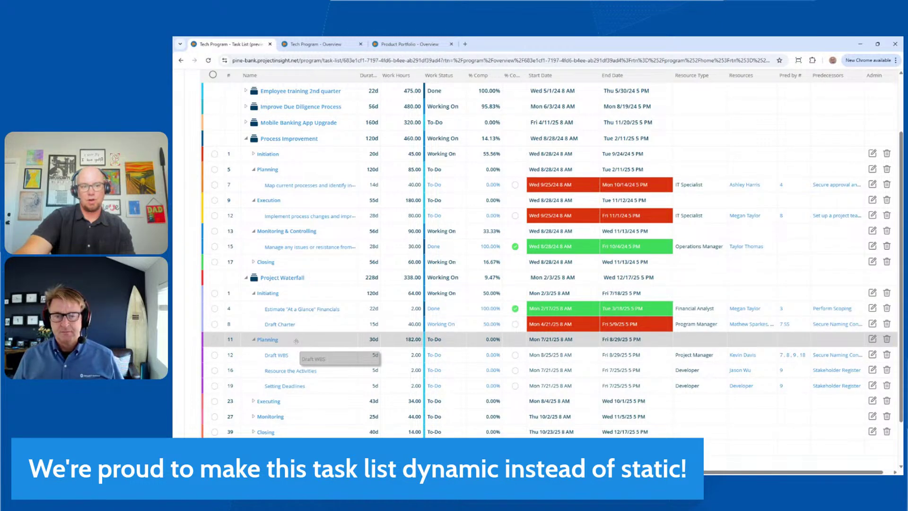
Move the Draft WBS task from Project Waterfall's Planning phase into Process Improvement's Execution phase as a child.
{"action": "left_click_drag", "start_coordinate": [296, 341], "coordinate": [296, 341]}
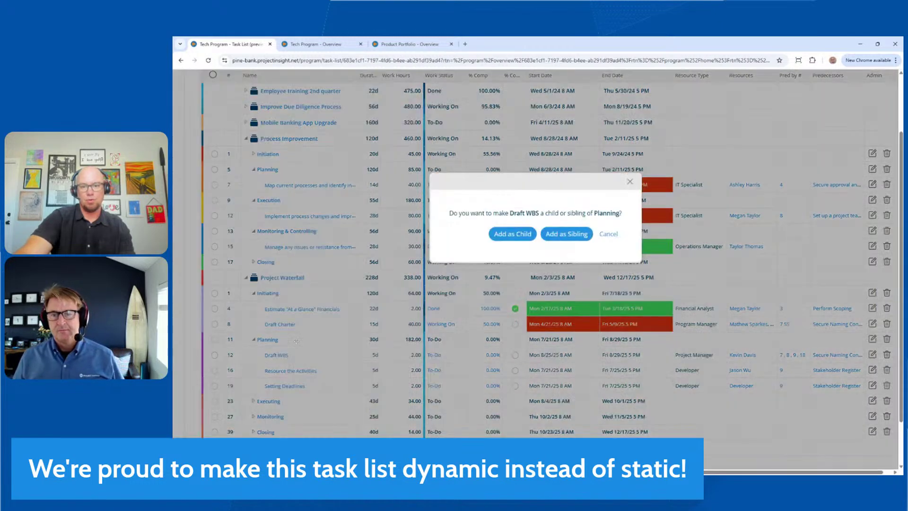
{"action": "left_click", "coordinate": [608, 234]}
{"action": "left_click_drag", "start_coordinate": [320, 358], "coordinate": [322, 202]}
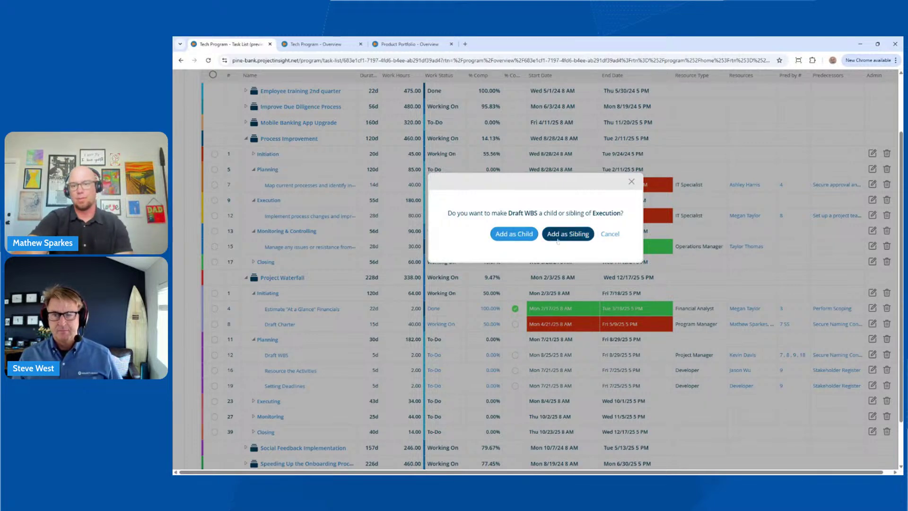
{"action": "left_click", "coordinate": [520, 236]}
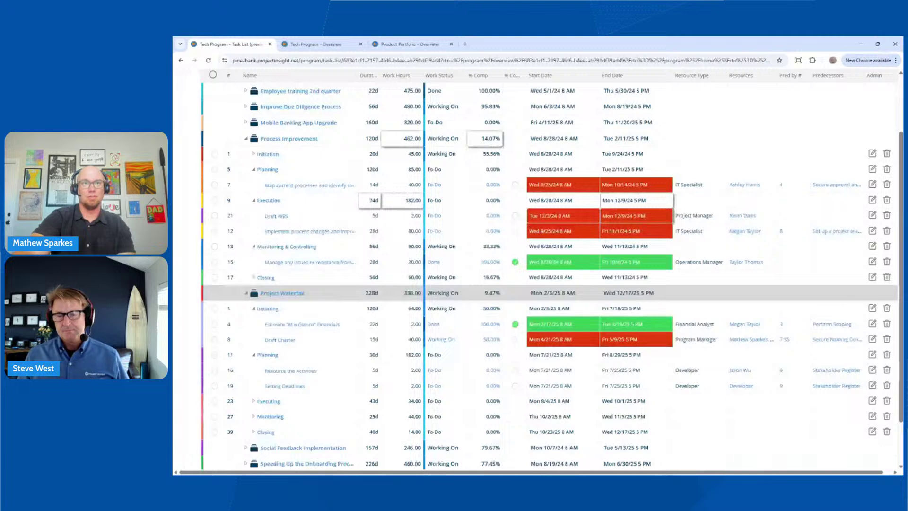
{"action": "scroll", "coordinate": [367, 299], "scroll_direction": "up", "scroll_amount": 3}
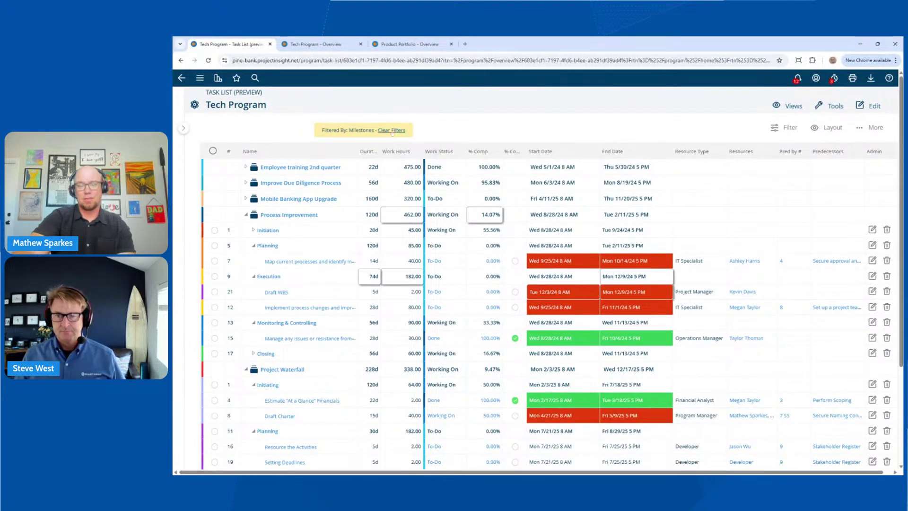
Show the task list in the Planned vs Actual layout and collapse the Process Improvement and Project Waterfall projects.
{"action": "left_click", "coordinate": [828, 130]}
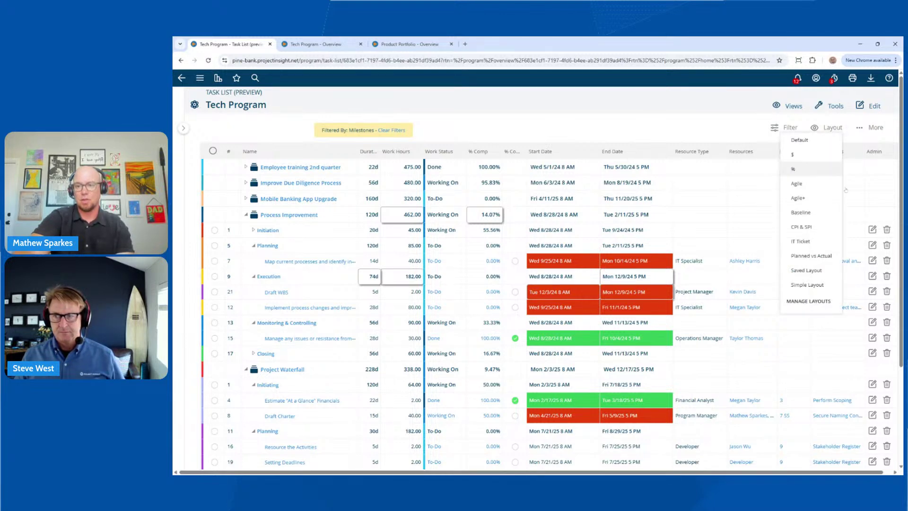
{"action": "left_click", "coordinate": [816, 256]}
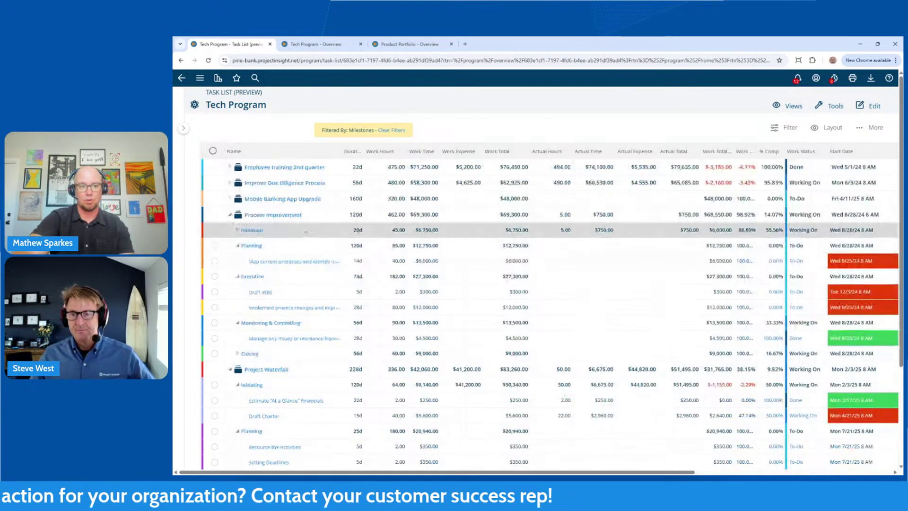
{"action": "left_click", "coordinate": [230, 215]}
{"action": "left_click", "coordinate": [230, 230]}
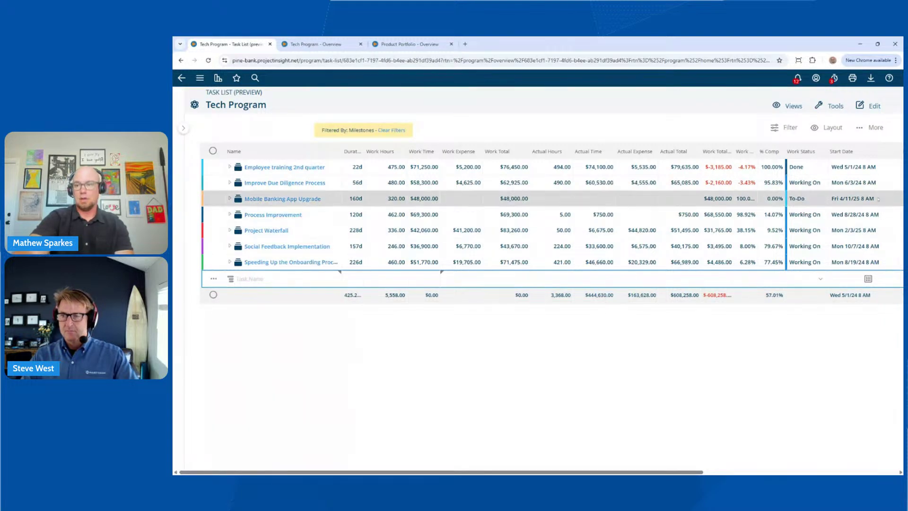
Switch the task list to the Simple Layout and expand the Project Waterfall project.
{"action": "left_click", "coordinate": [828, 128]}
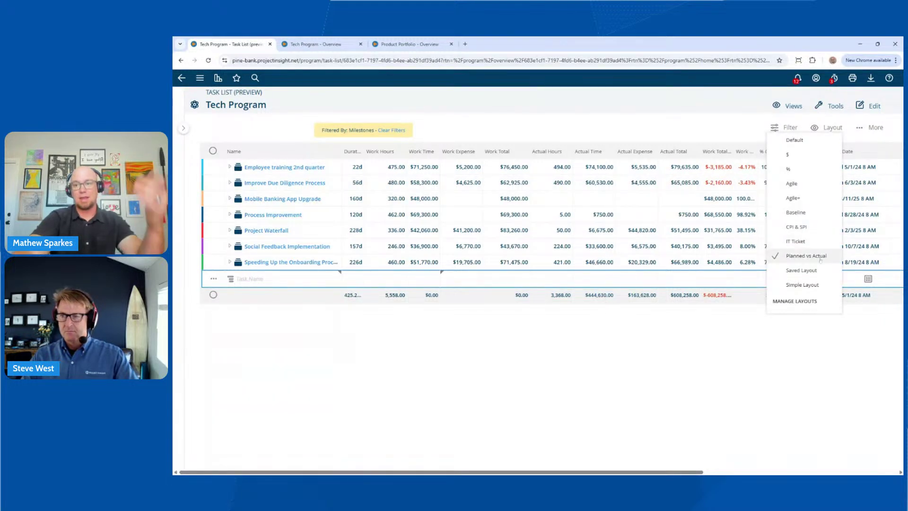
{"action": "left_click", "coordinate": [802, 284]}
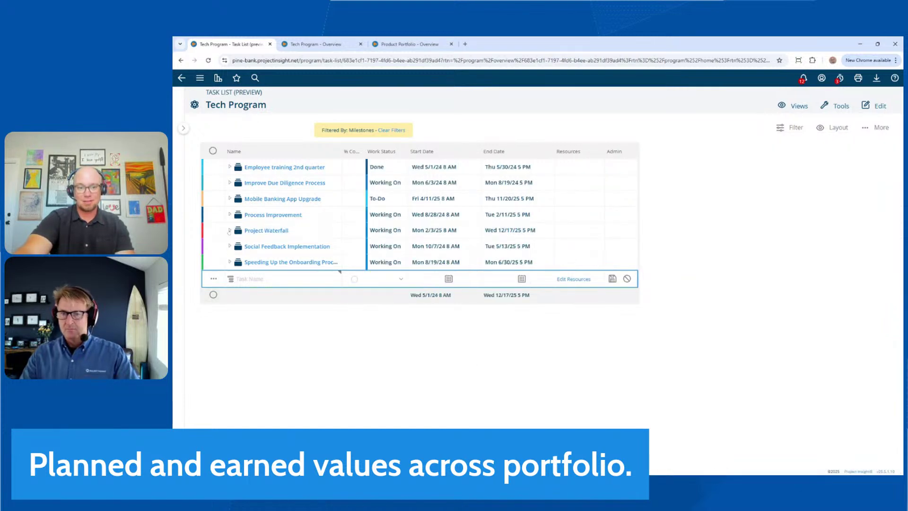
{"action": "left_click", "coordinate": [230, 230]}
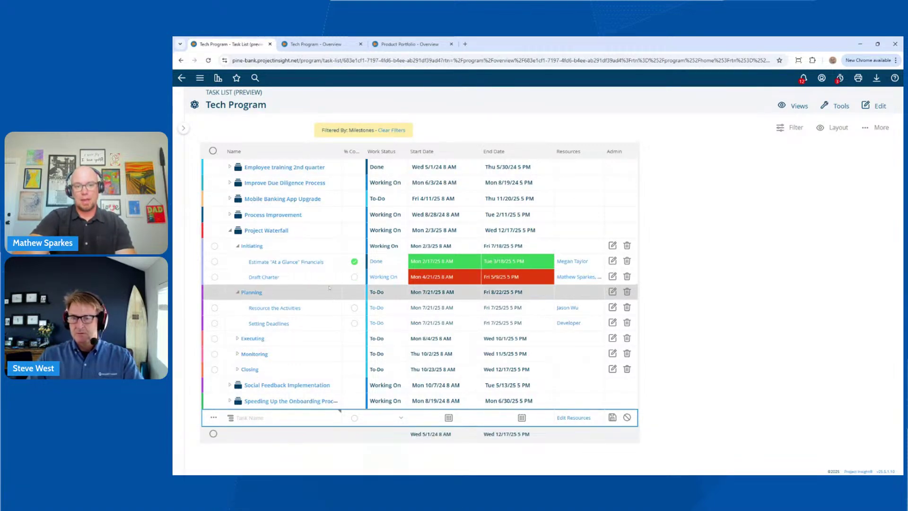
Apply the Saved Layout to the task list and clear the Milestones filter.
{"action": "left_click", "coordinate": [834, 127]}
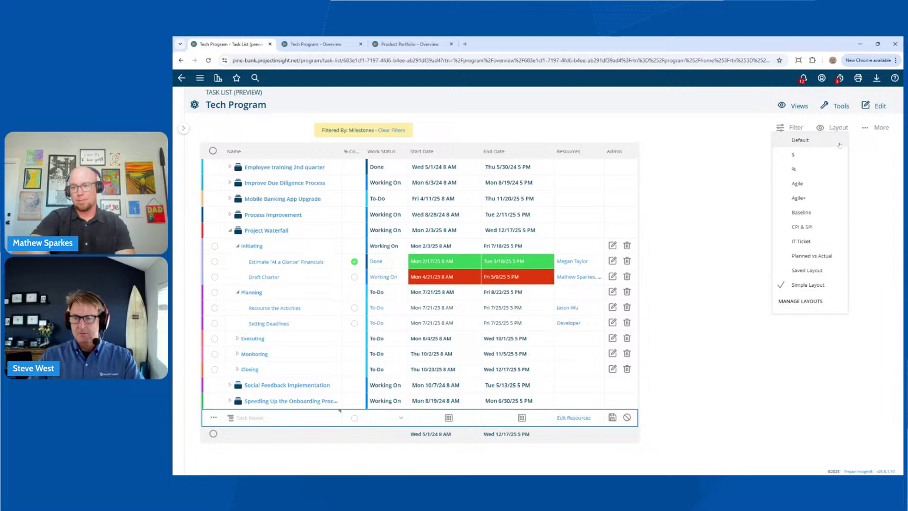
{"action": "left_click", "coordinate": [801, 270]}
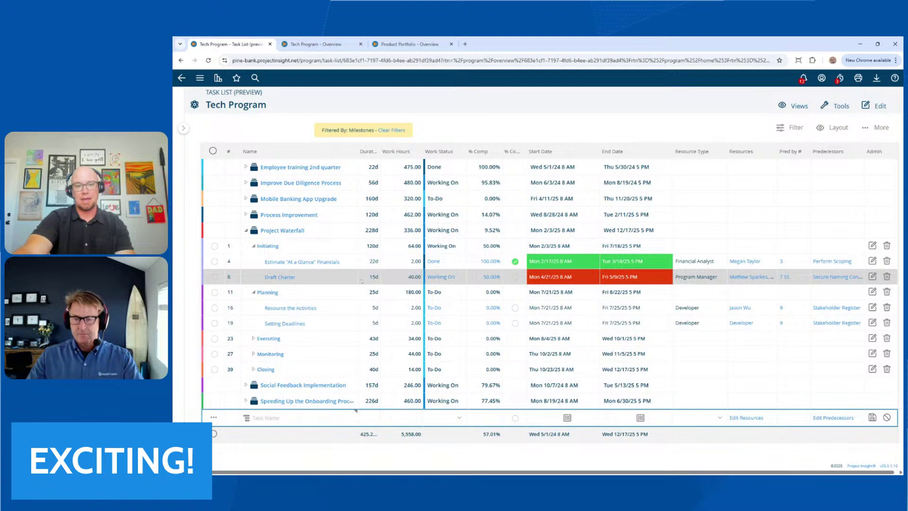
{"action": "left_click", "coordinate": [391, 130]}
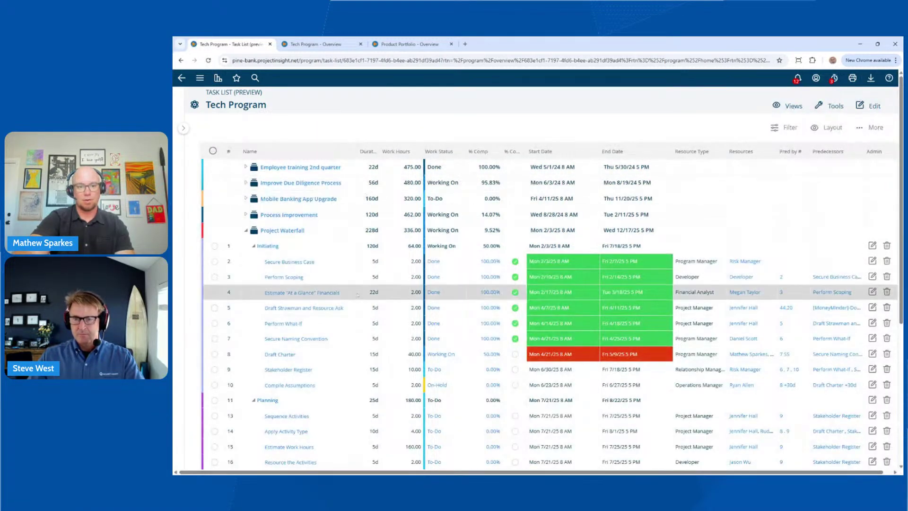
Set the duration of Project Waterfall's Draft Strawman and Resource Ask task to 25 days and review the rescheduled dates.
{"action": "scroll", "coordinate": [357, 295], "scroll_direction": "down", "scroll_amount": 1}
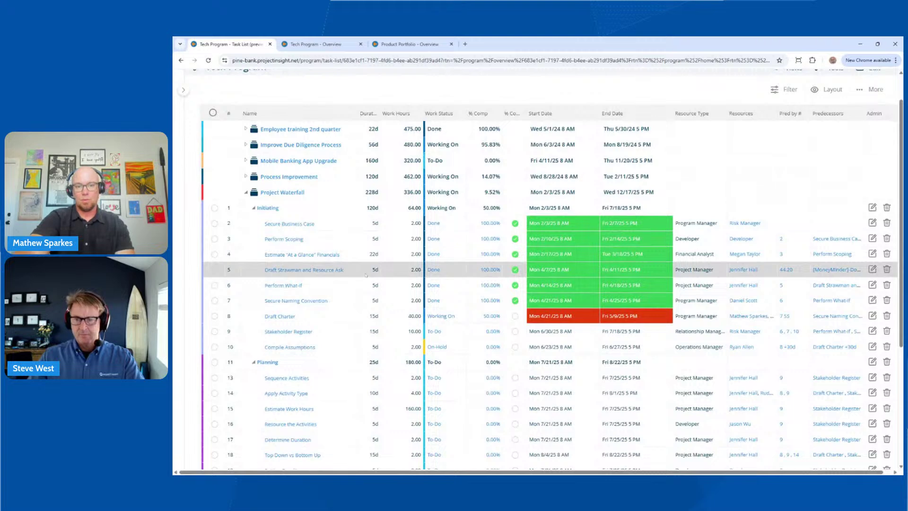
{"action": "left_click", "coordinate": [366, 275]}
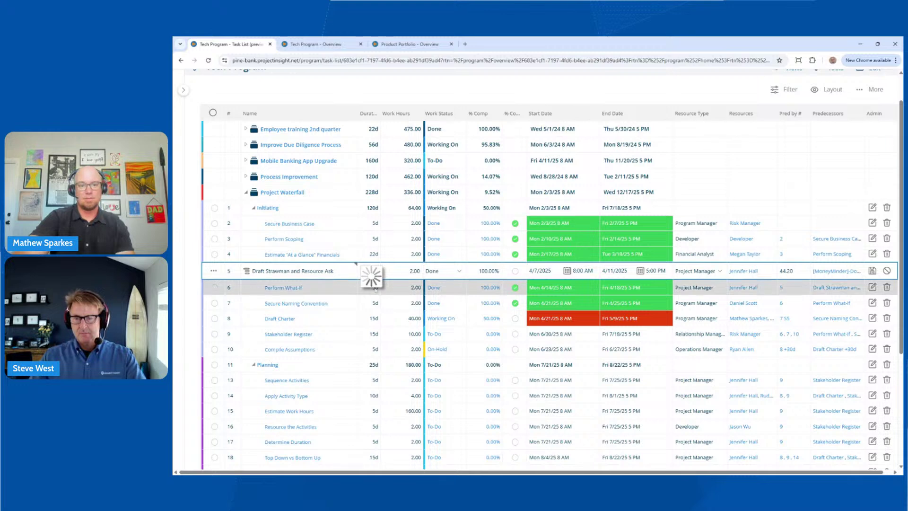
{"action": "key", "text": "Return"}
{"action": "scroll", "coordinate": [602, 300], "scroll_direction": "down", "scroll_amount": 1}
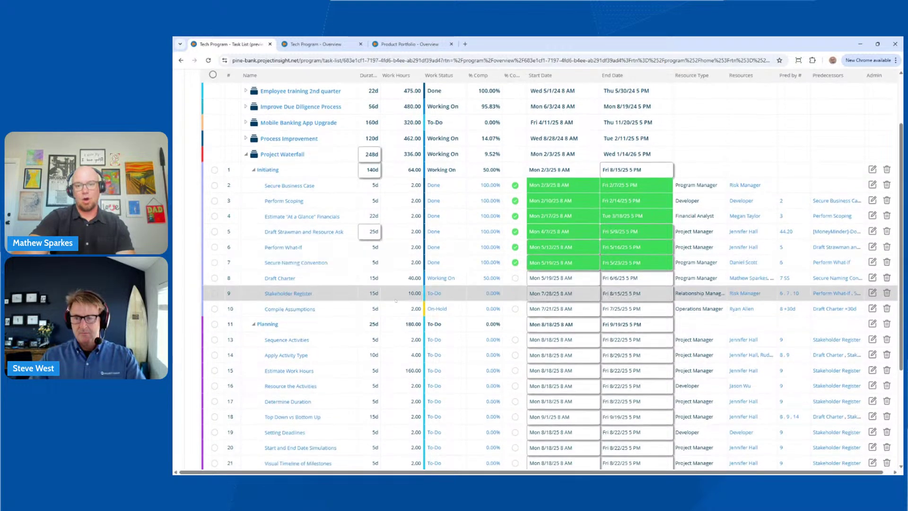
{"action": "scroll", "coordinate": [602, 300], "scroll_direction": "down", "scroll_amount": 1}
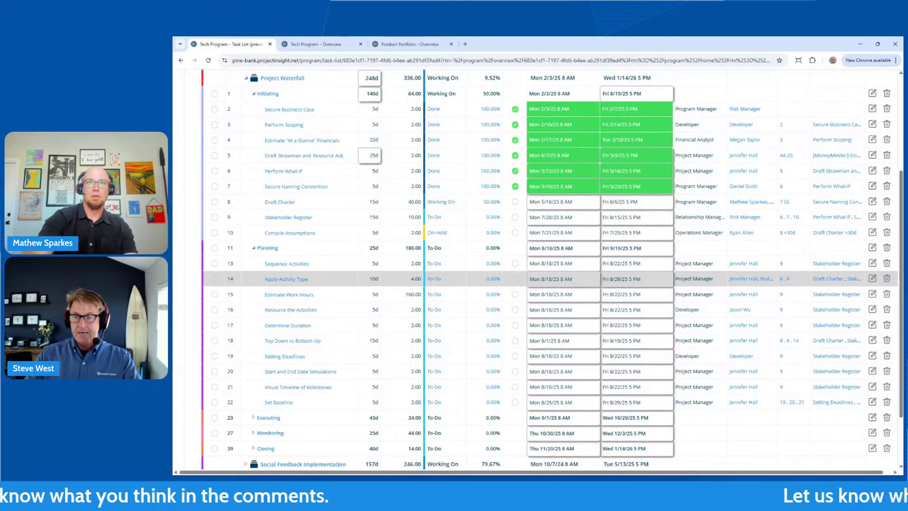
{"action": "scroll", "coordinate": [584, 282], "scroll_direction": "up", "scroll_amount": 1}
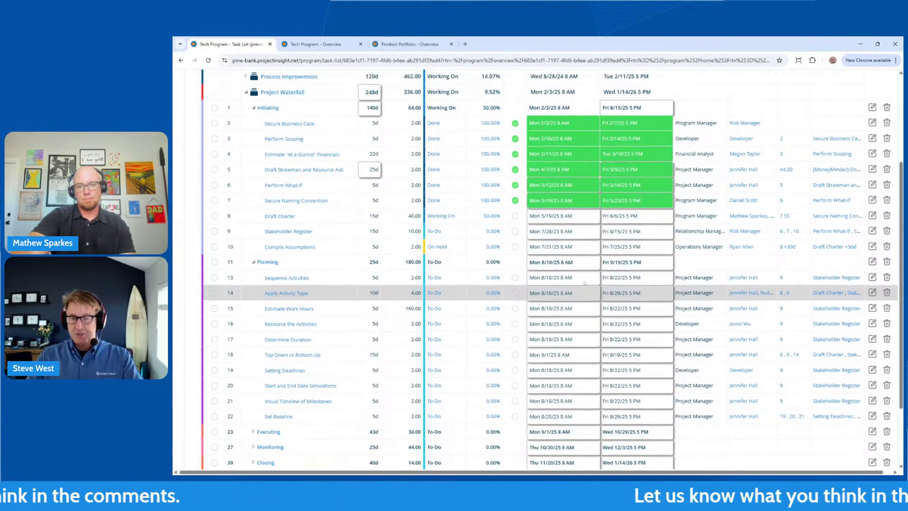
{"action": "scroll", "coordinate": [584, 283], "scroll_direction": "up", "scroll_amount": 1}
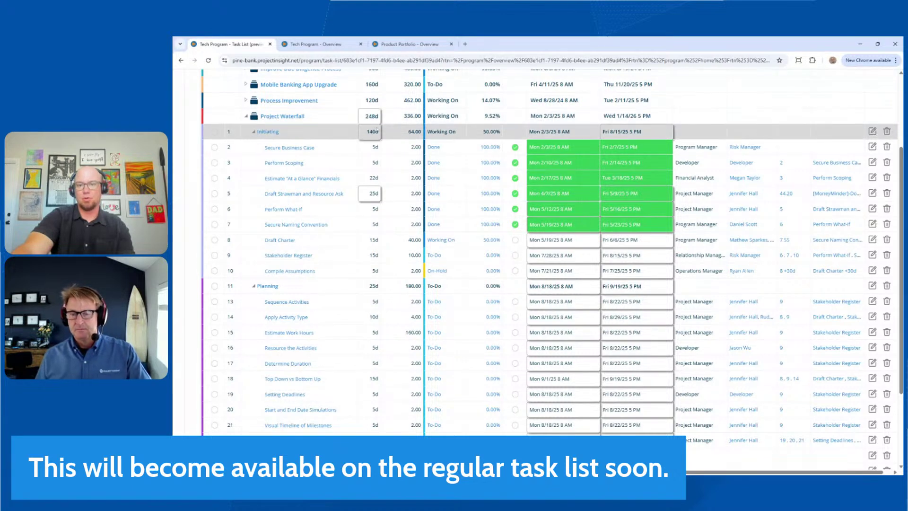
Set the work hours of Project Waterfall's Secure Naming Convention task to 20.
{"action": "scroll", "coordinate": [578, 245], "scroll_direction": "down", "scroll_amount": 3}
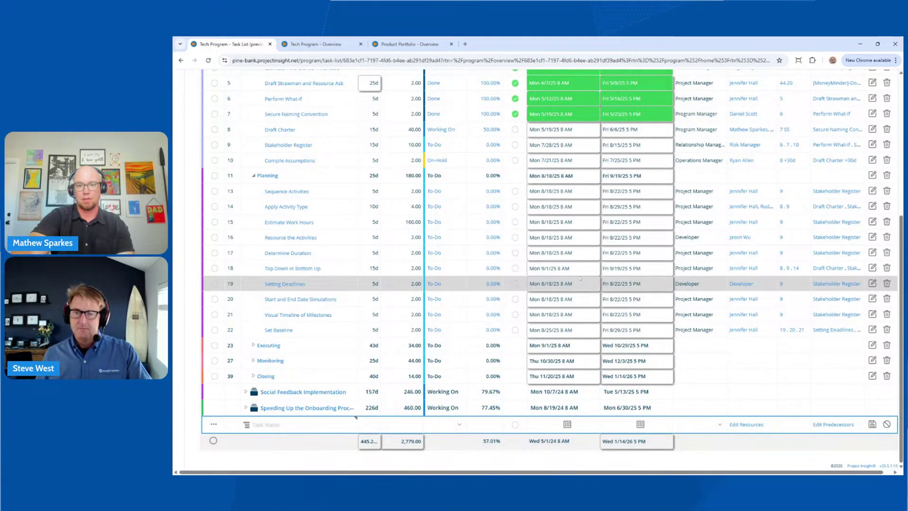
{"action": "scroll", "coordinate": [580, 278], "scroll_direction": "up", "scroll_amount": 3}
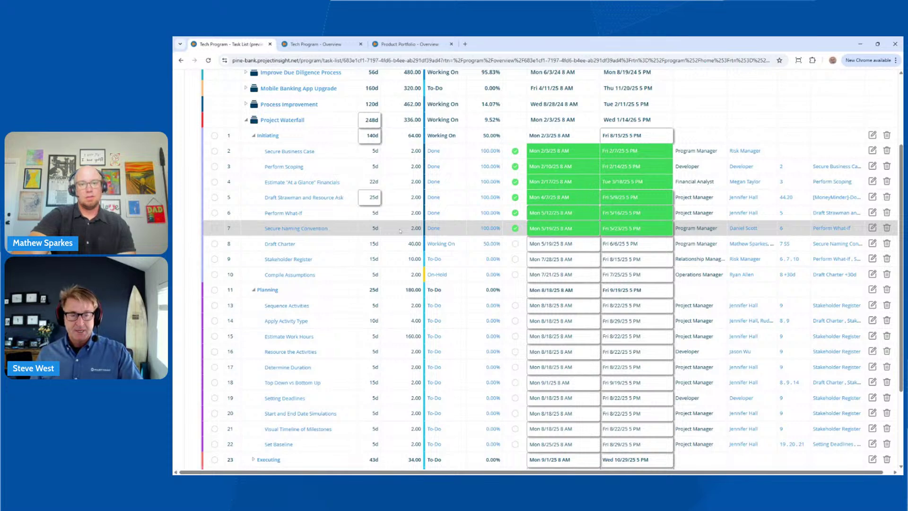
{"action": "left_click", "coordinate": [399, 231]}
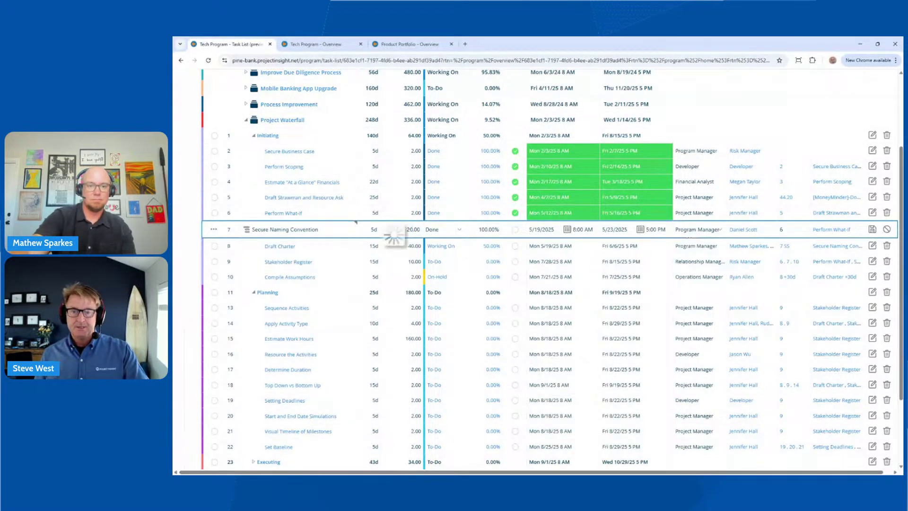
{"action": "key", "text": "Return"}
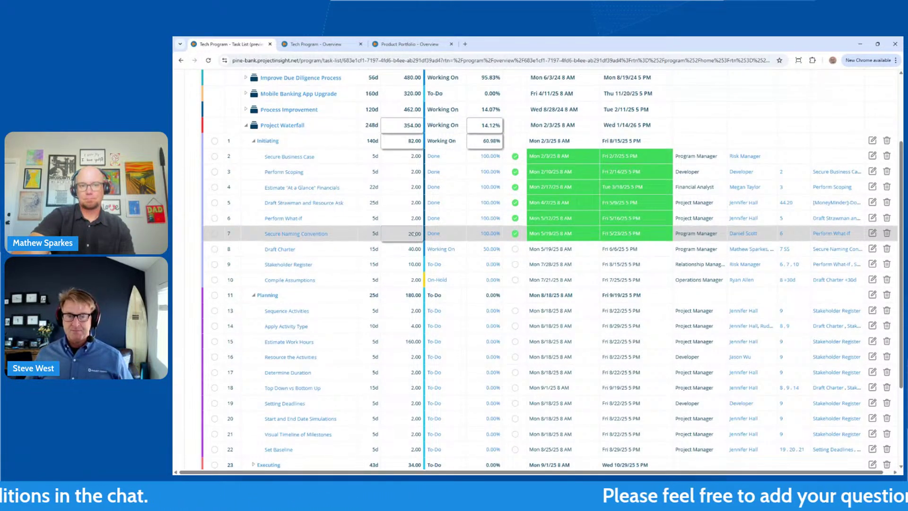
Set the start date of the Stakeholder Register task in Project Waterfall's Initiating phase to 8/4/2025.
{"action": "scroll", "coordinate": [426, 251], "scroll_direction": "up", "scroll_amount": 3}
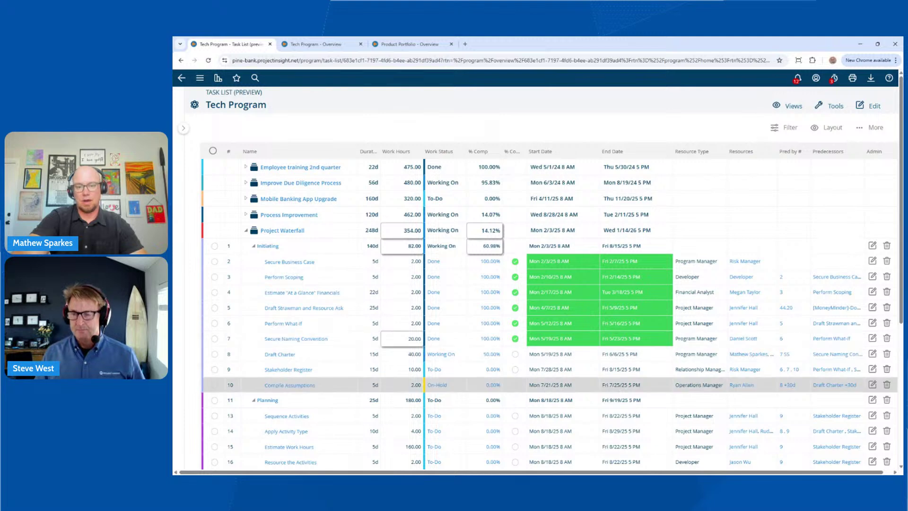
{"action": "left_click", "coordinate": [550, 369]}
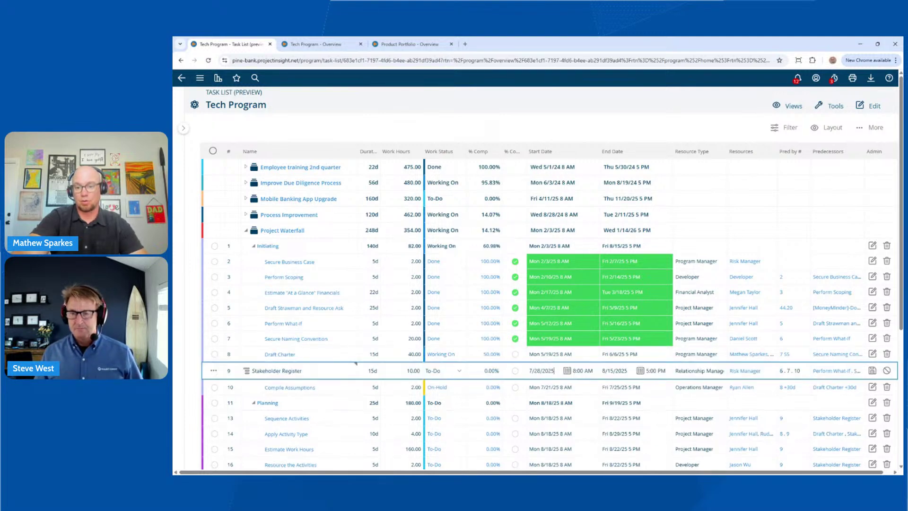
{"action": "left_click", "coordinate": [568, 371]}
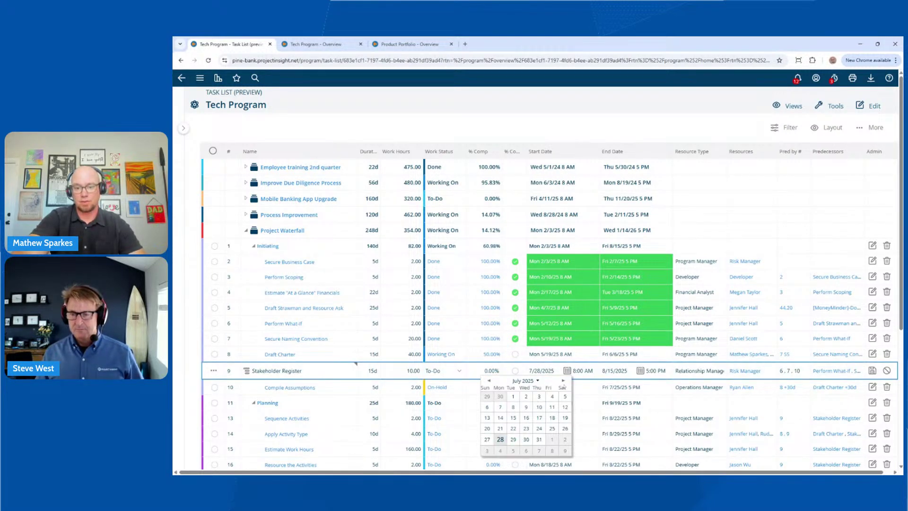
{"action": "left_click", "coordinate": [563, 381]}
{"action": "left_click", "coordinate": [508, 411]}
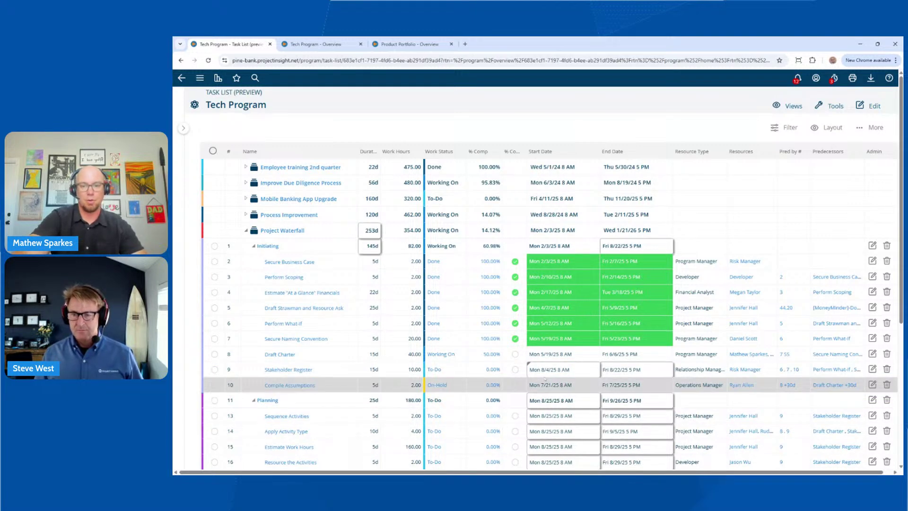
Collapse Project Waterfall's Initiating and Planning phases as well as the Project Waterfall project itself.
{"action": "scroll", "coordinate": [507, 383], "scroll_direction": "down", "scroll_amount": 1}
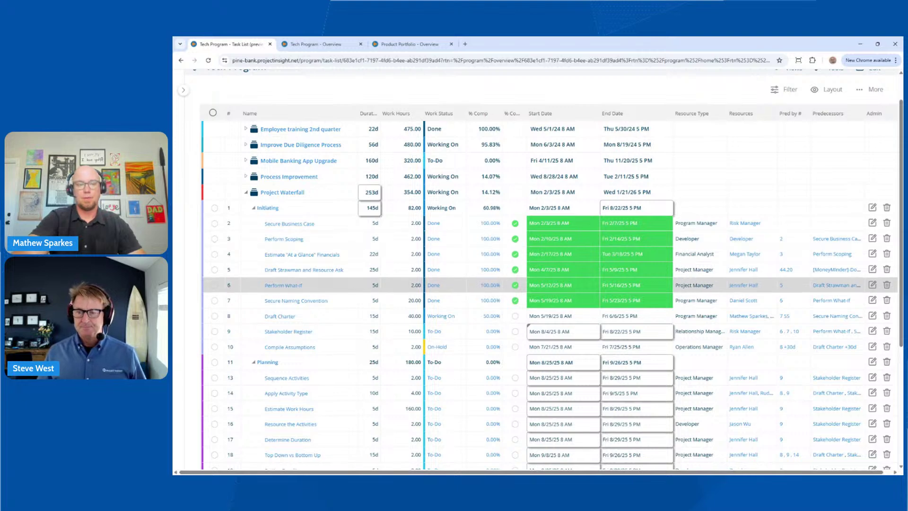
{"action": "scroll", "coordinate": [417, 292], "scroll_direction": "up", "scroll_amount": 1}
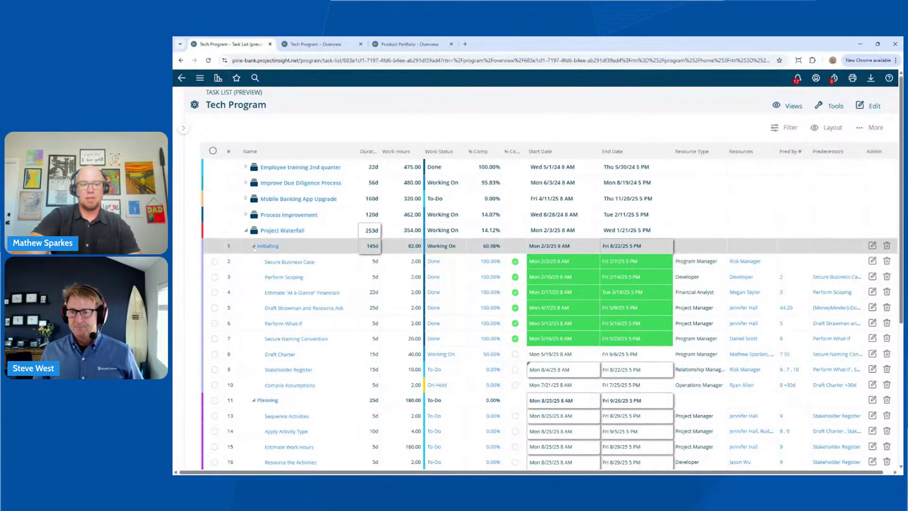
{"action": "left_click", "coordinate": [254, 245]}
{"action": "left_click", "coordinate": [254, 261]}
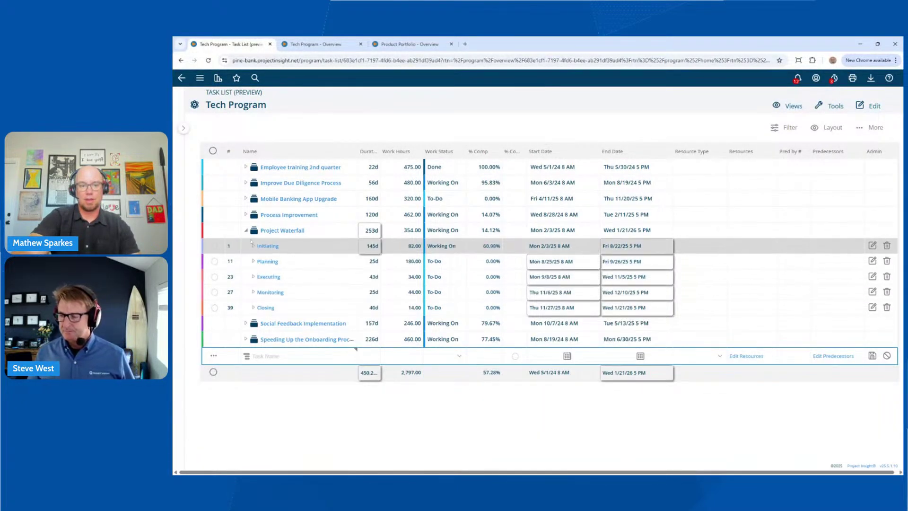
{"action": "left_click", "coordinate": [247, 231]}
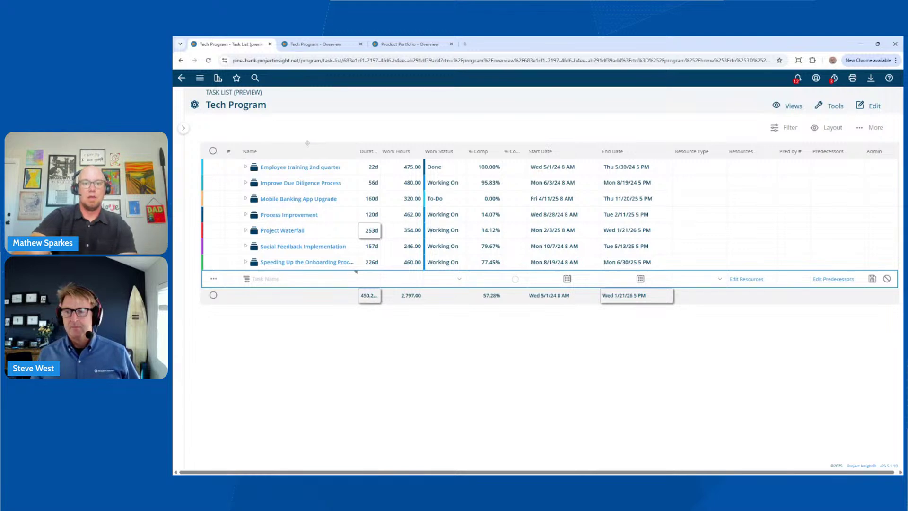
Open the Product Portfolio from the portfolio home page and show its task list.
{"action": "left_click", "coordinate": [394, 45]}
{"action": "left_click", "coordinate": [200, 77]}
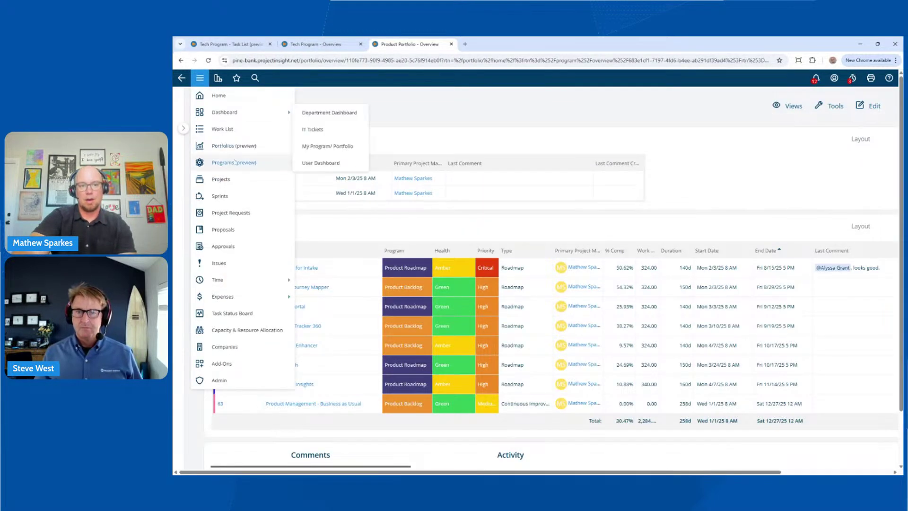
{"action": "left_click", "coordinate": [226, 147]}
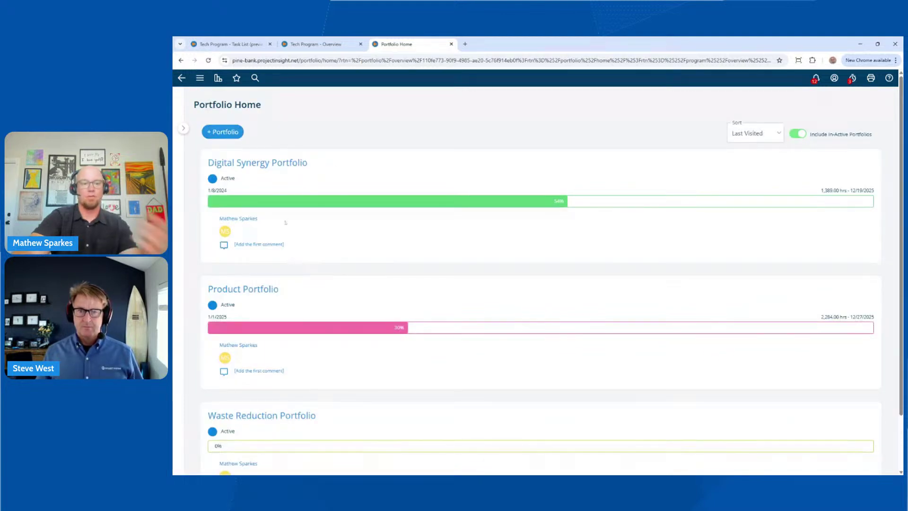
{"action": "left_click", "coordinate": [261, 289]}
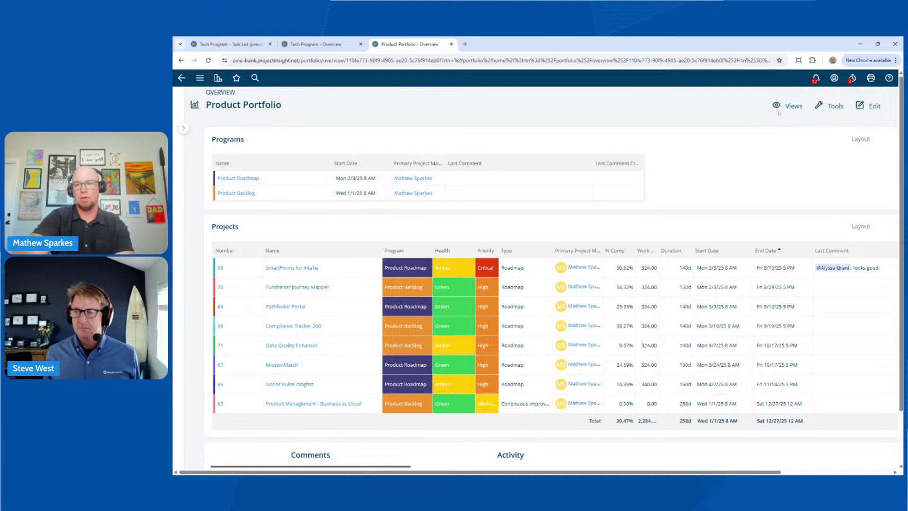
{"action": "left_click", "coordinate": [788, 106]}
{"action": "left_click", "coordinate": [795, 151]}
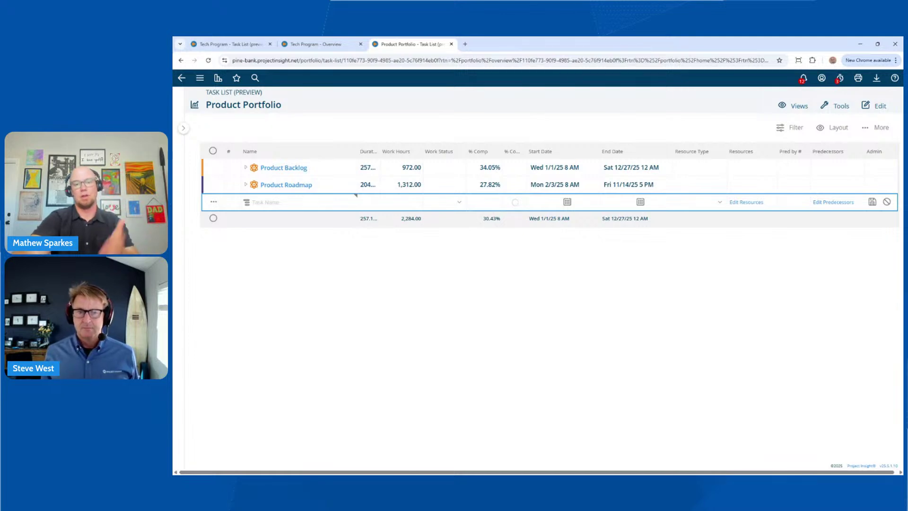
Expand the Product Roadmap and Product Backlog programs, the Pathfinder Portal project and its Technical Architecture phase.
{"action": "left_click", "coordinate": [246, 185]}
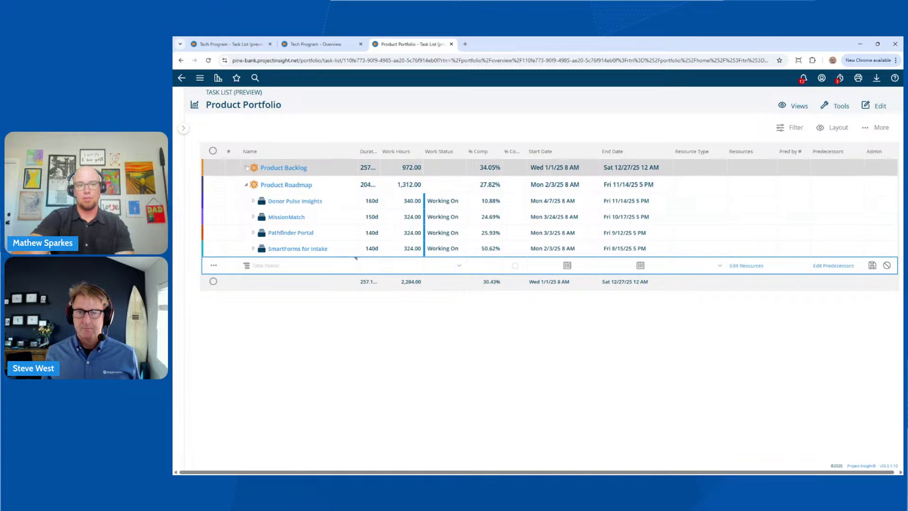
{"action": "left_click", "coordinate": [245, 167]}
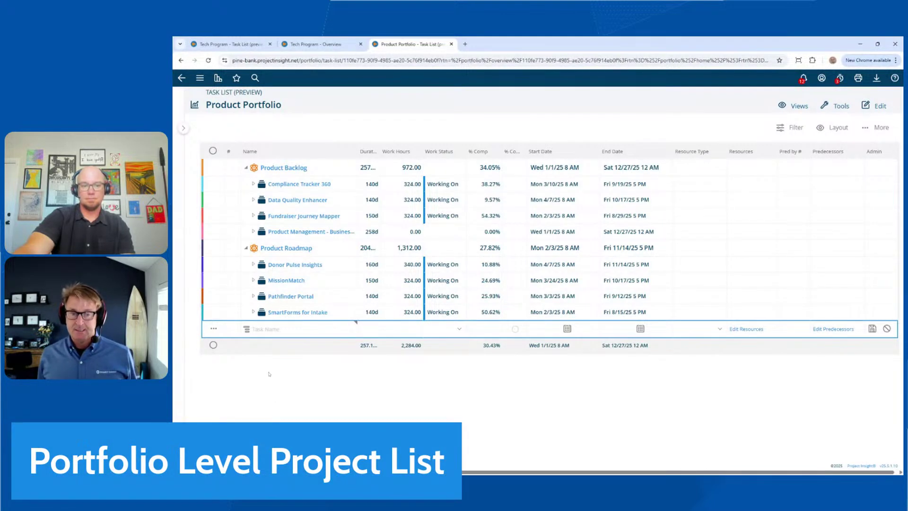
{"action": "left_click", "coordinate": [254, 296]}
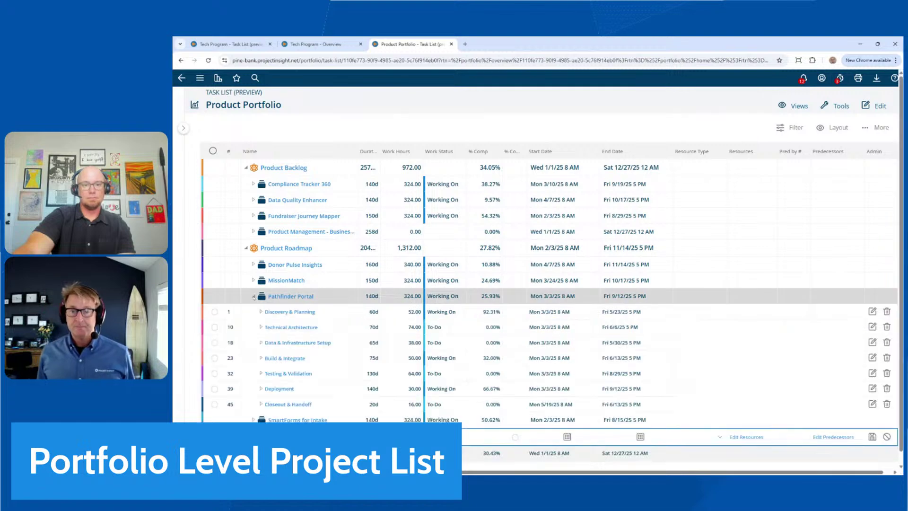
{"action": "left_click", "coordinate": [261, 326]}
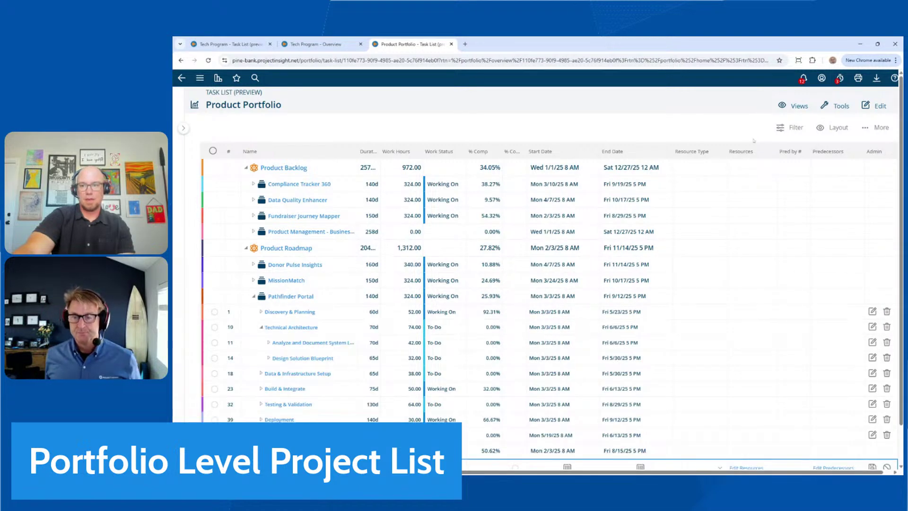
Expand the Design Solution Blueprint summary task in Pathfinder Portal's Technical Architecture phase.
{"action": "left_click", "coordinate": [792, 128]}
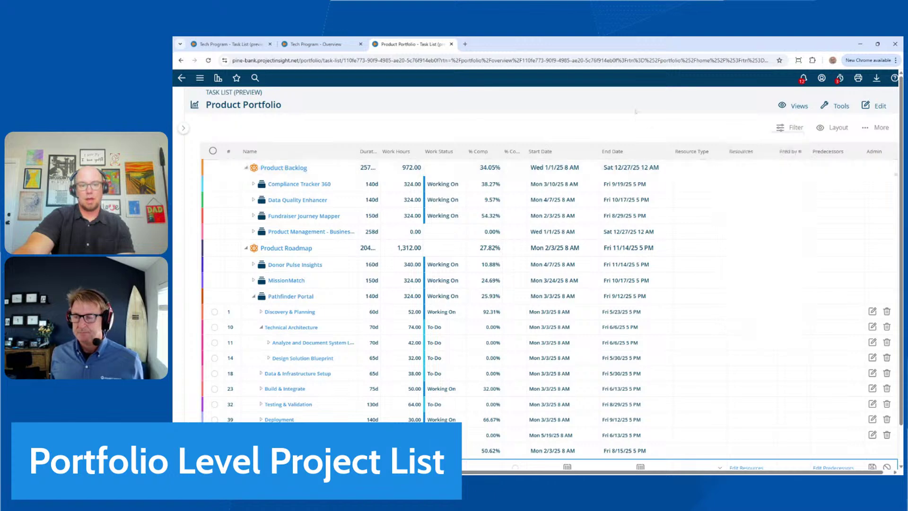
{"action": "left_click", "coordinate": [268, 358]}
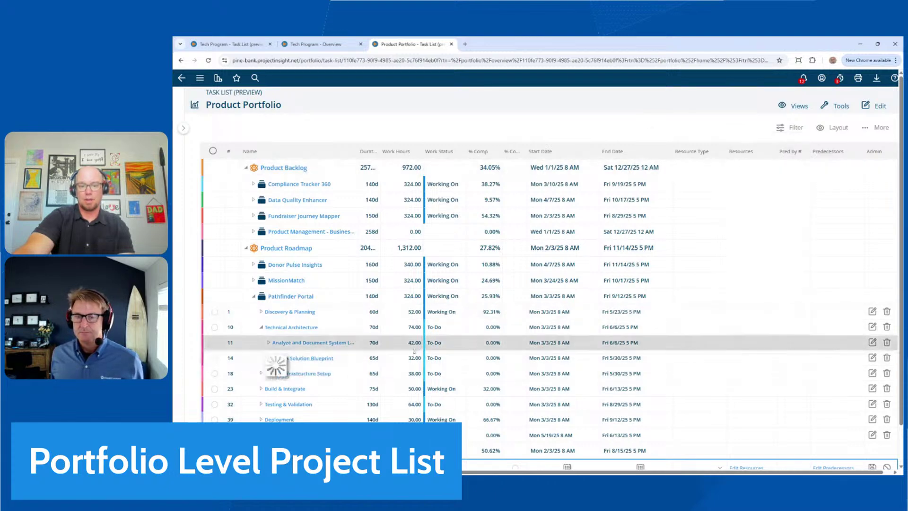
{"action": "scroll", "coordinate": [419, 337], "scroll_direction": "down", "scroll_amount": 2}
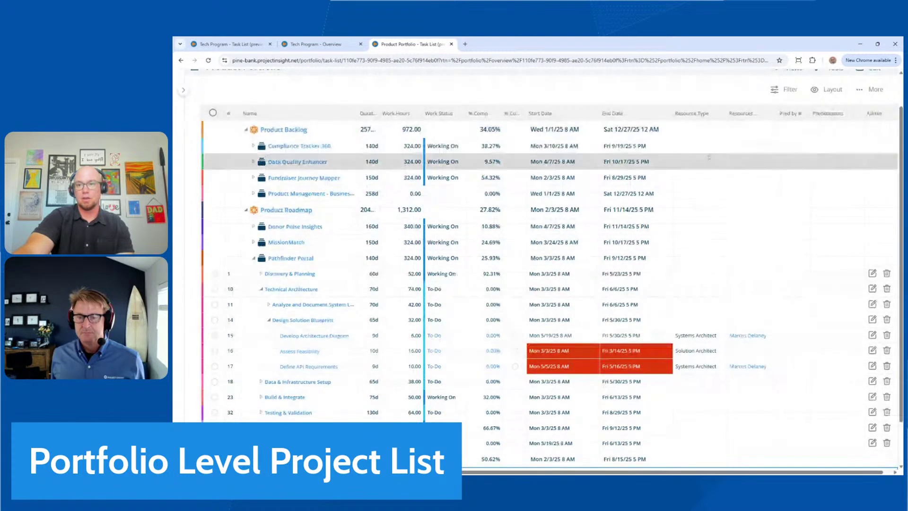
{"action": "scroll", "coordinate": [614, 237], "scroll_direction": "up", "scroll_amount": 2}
Filter the Product Portfolio task list to the Scrum Master resource type using the advanced filters.
{"action": "left_click", "coordinate": [786, 128]}
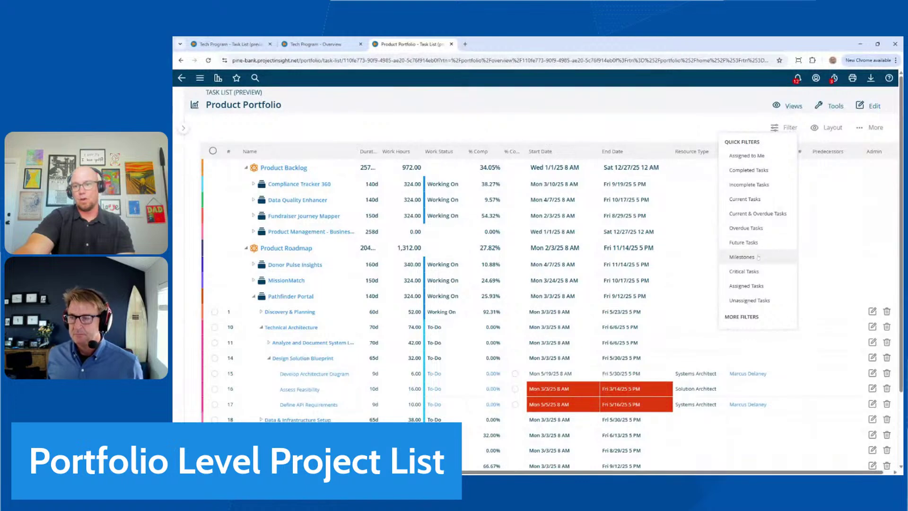
{"action": "left_click", "coordinate": [746, 317]}
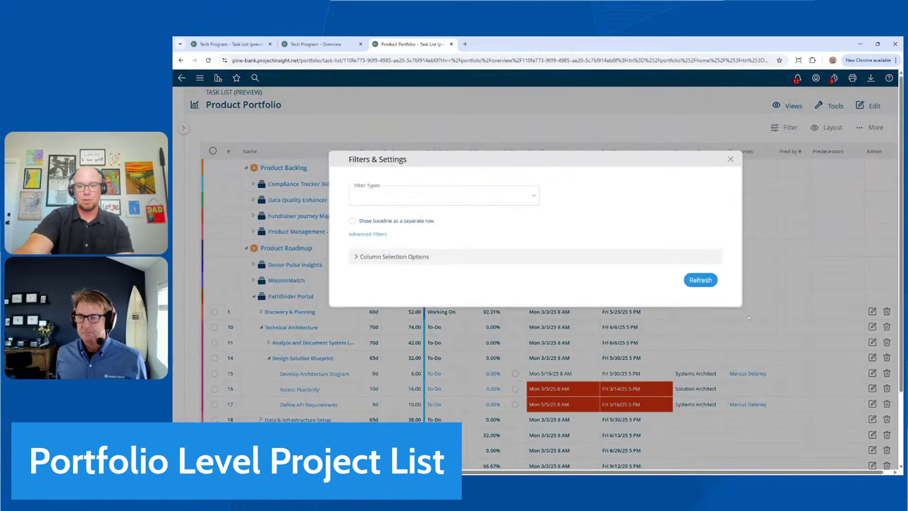
{"action": "double_click", "coordinate": [377, 236]}
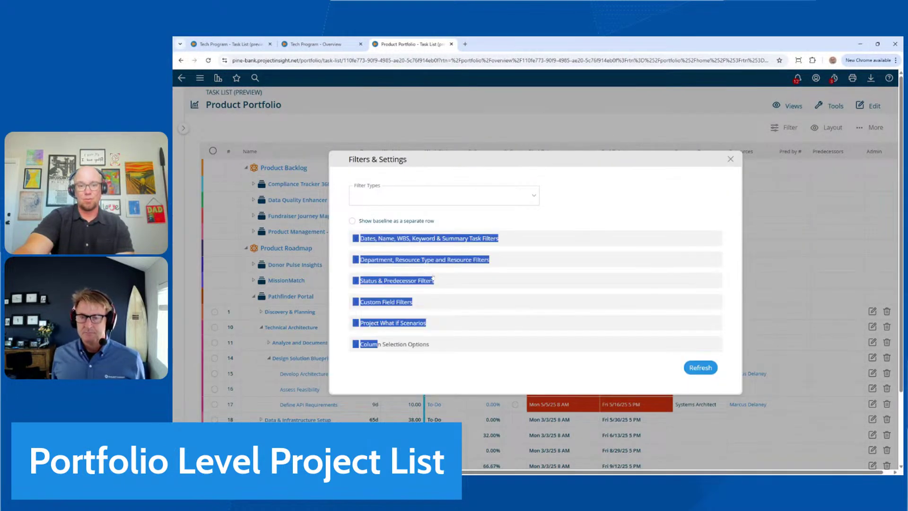
{"action": "left_click", "coordinate": [426, 259]}
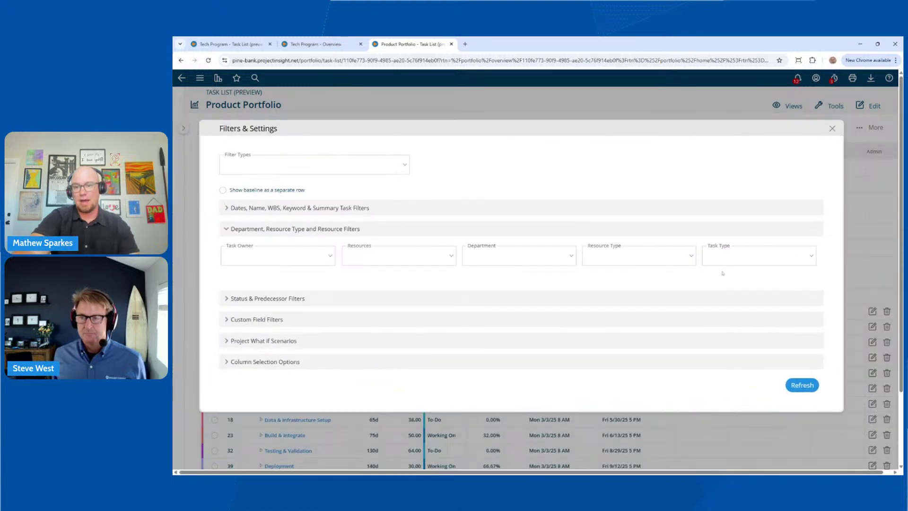
{"action": "left_click", "coordinate": [720, 257]}
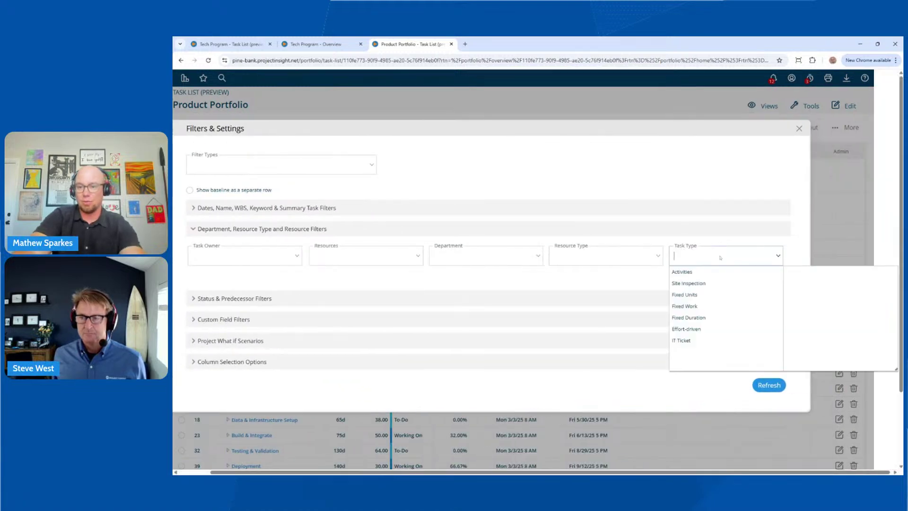
{"action": "left_click", "coordinate": [615, 256]}
{"action": "type", "text": "sc"}
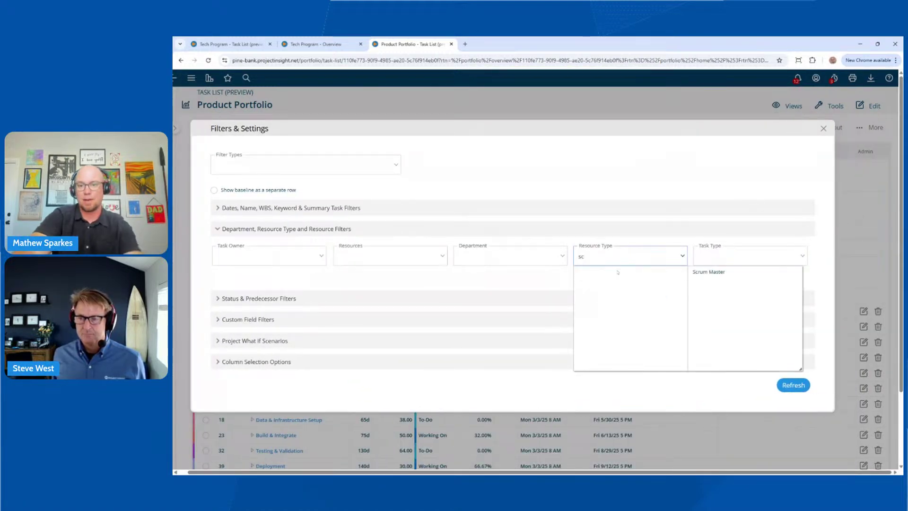
{"action": "left_click", "coordinate": [709, 271]}
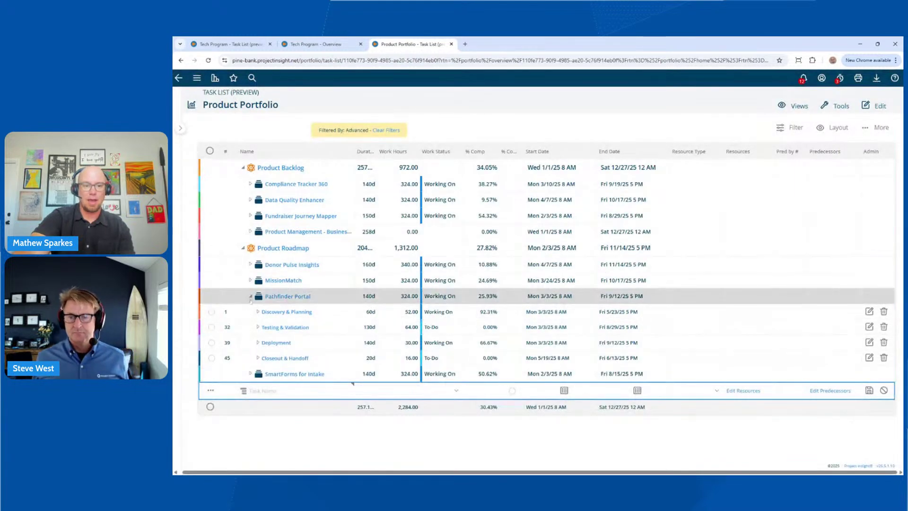
Expand Pathfinder Portal's Discovery & Planning and Testing & Validation phases and their summary tasks down to the individual tasks.
{"action": "left_click", "coordinate": [257, 327]}
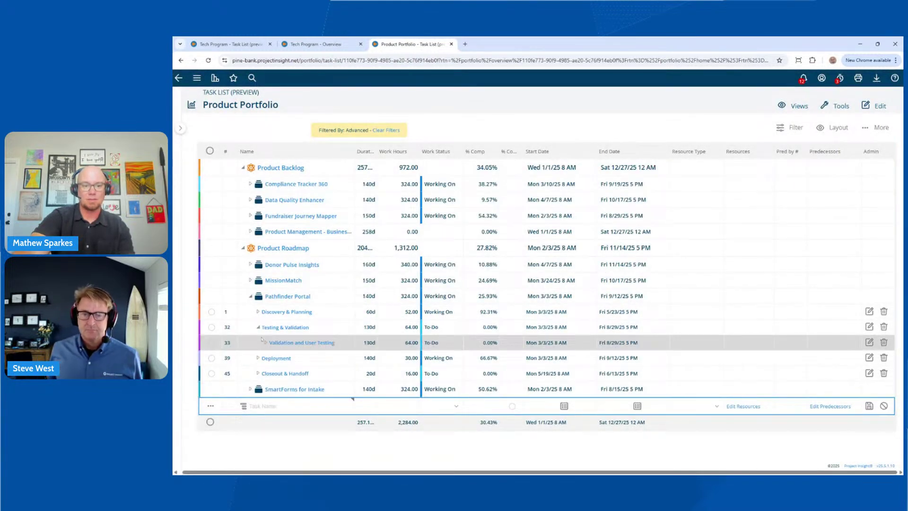
{"action": "left_click", "coordinate": [258, 311]}
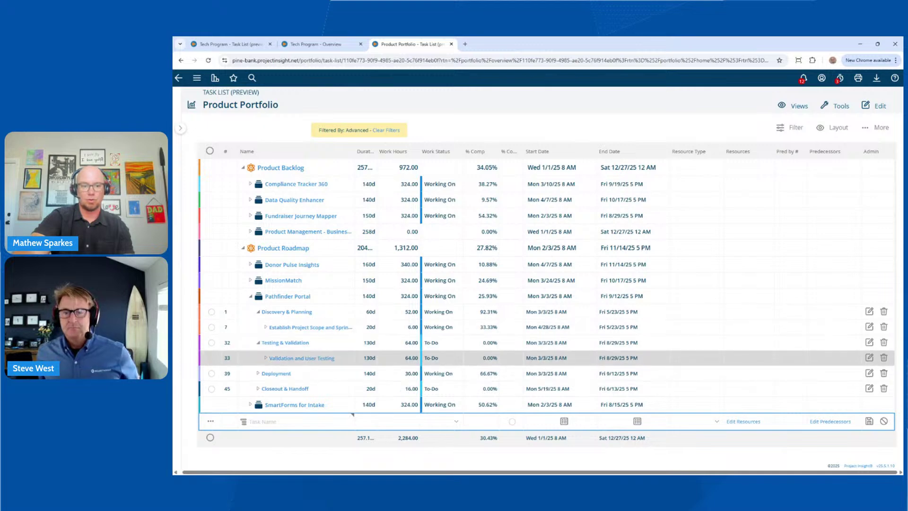
{"action": "left_click", "coordinate": [266, 327]}
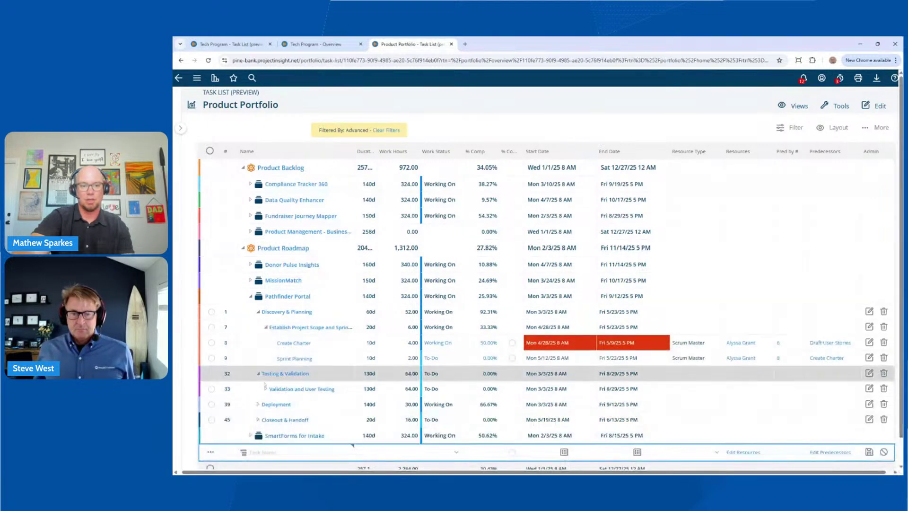
{"action": "left_click", "coordinate": [265, 388]}
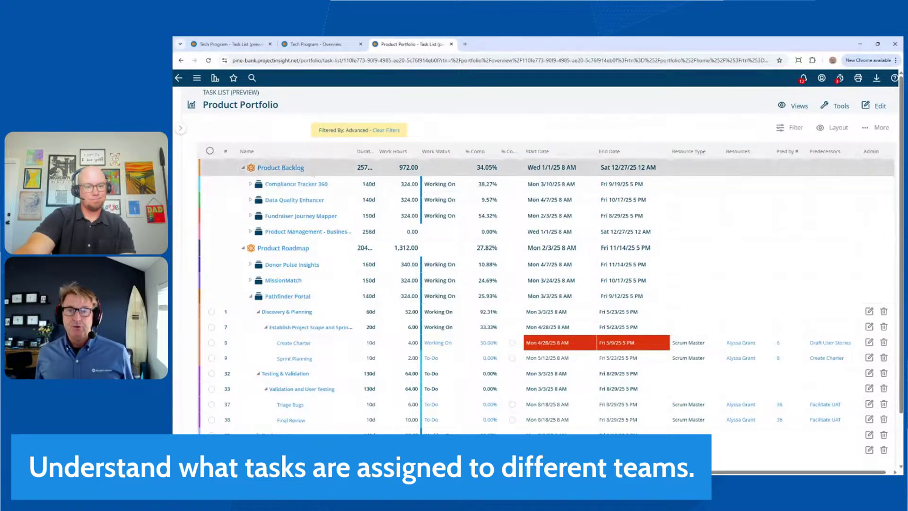
Select the Create Charter, Sprint Planning, Triage Bugs and Final Review tasks in Pathfinder Portal.
{"action": "left_click", "coordinate": [212, 342]}
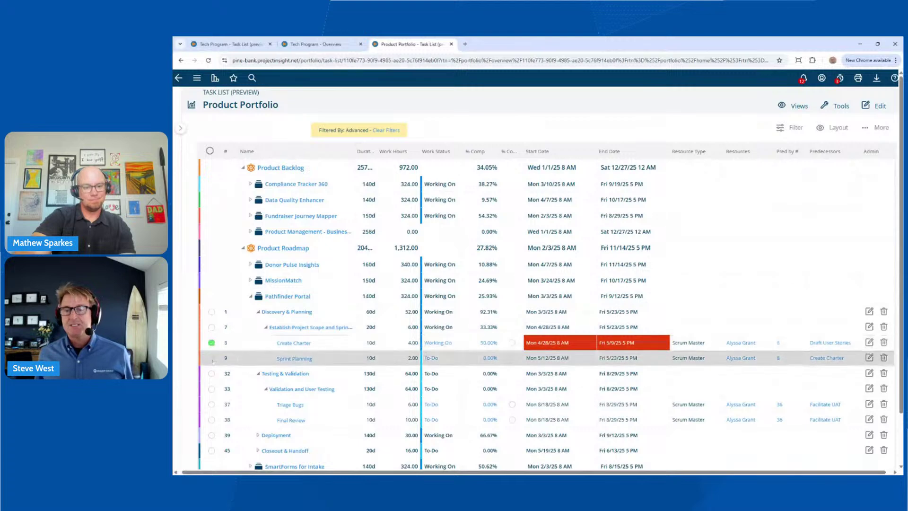
{"action": "left_click", "coordinate": [212, 357]}
{"action": "left_click", "coordinate": [212, 404]}
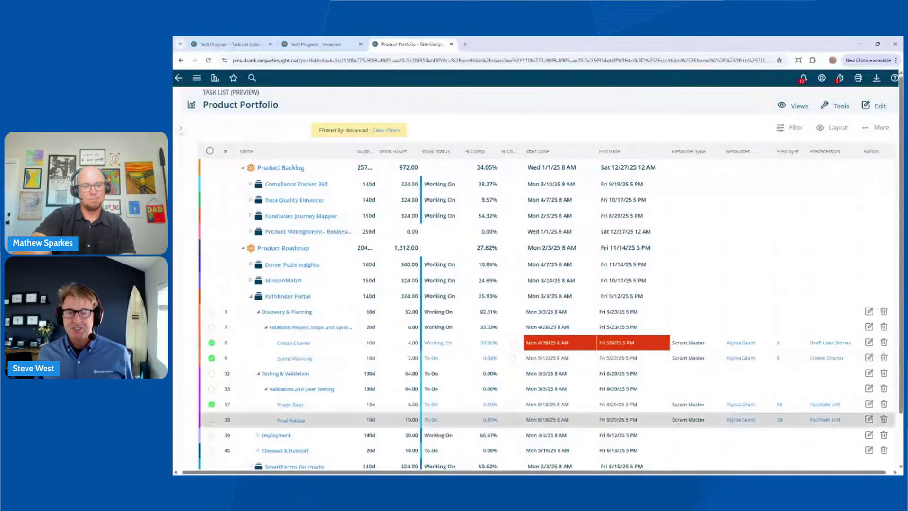
{"action": "left_click", "coordinate": [211, 419]}
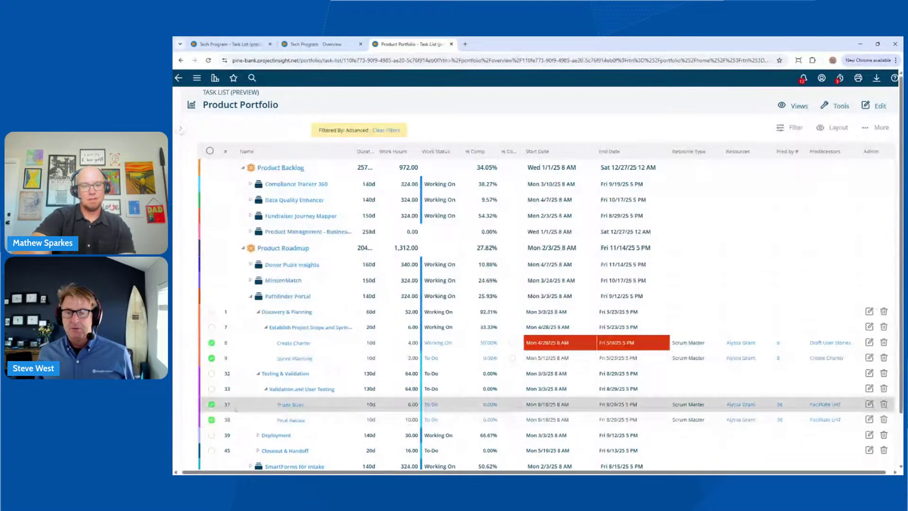
Expand MissionMatch's Discovery & Planning phase down to its tasks and add Create Charter and Sprint Planning to the selection.
{"action": "scroll", "coordinate": [234, 408], "scroll_direction": "down", "scroll_amount": 1}
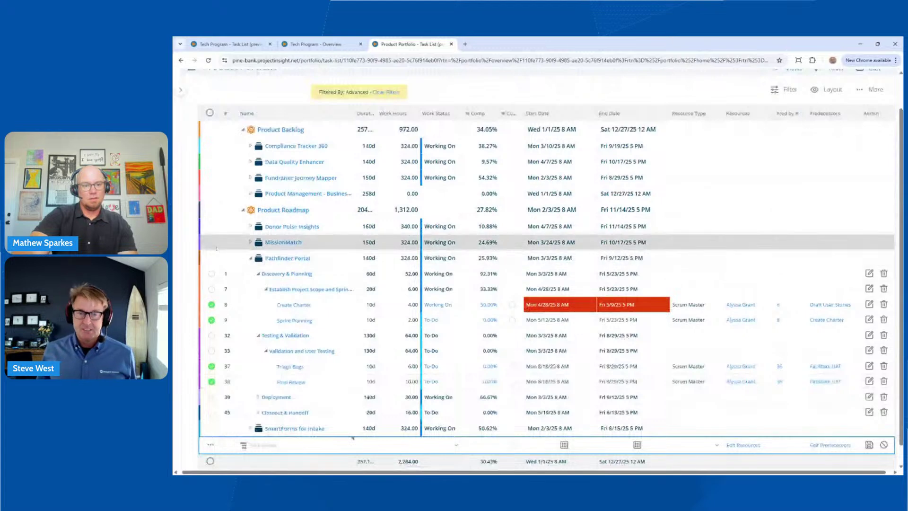
{"action": "left_click", "coordinate": [250, 242]}
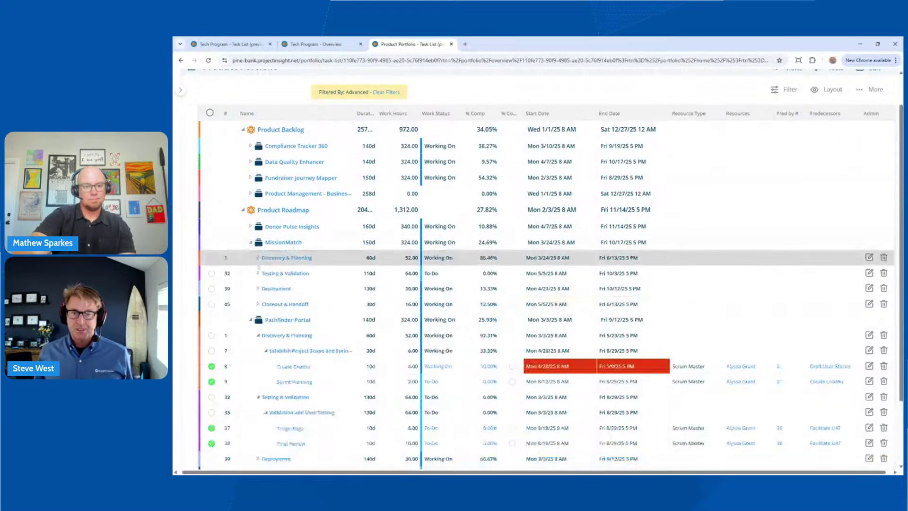
{"action": "left_click", "coordinate": [266, 273]}
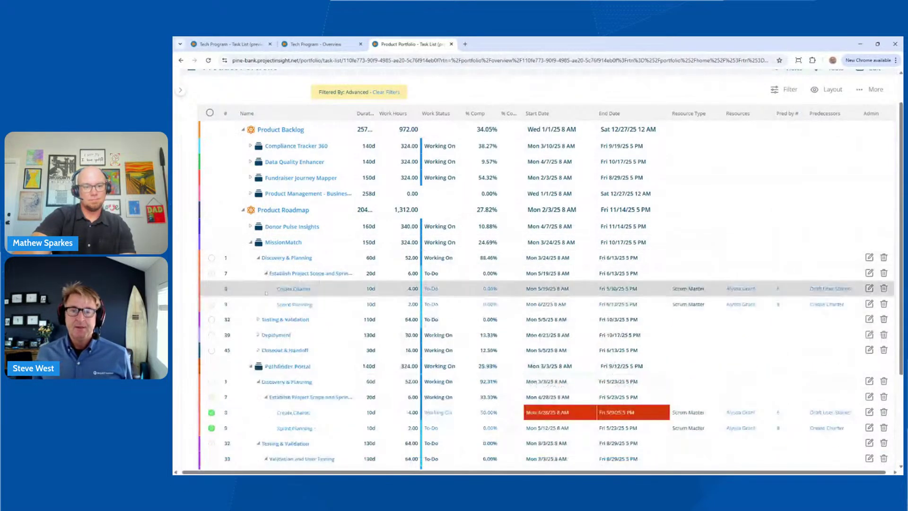
{"action": "left_click", "coordinate": [212, 289]}
{"action": "left_click", "coordinate": [211, 304]}
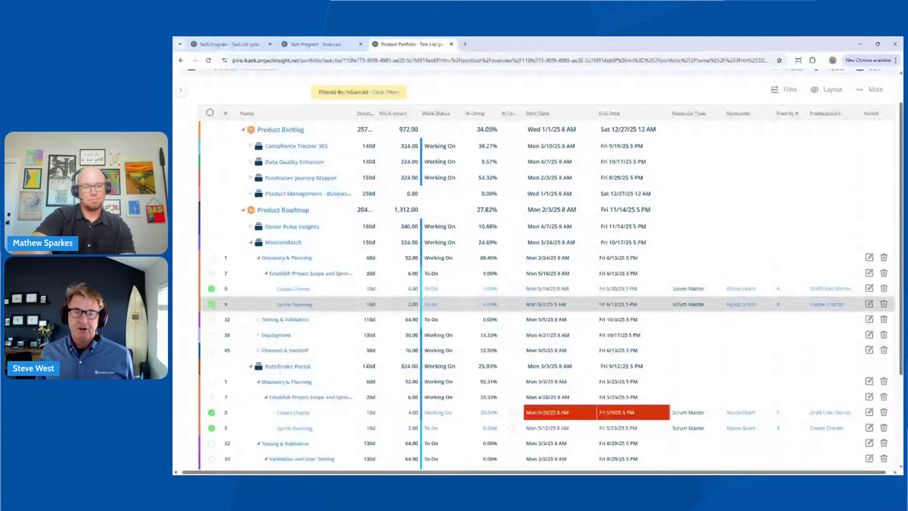
Open the bulk editor for the tasks selected across MissionMatch and Pathfinder Portal.
{"action": "scroll", "coordinate": [271, 341], "scroll_direction": "down", "scroll_amount": 2}
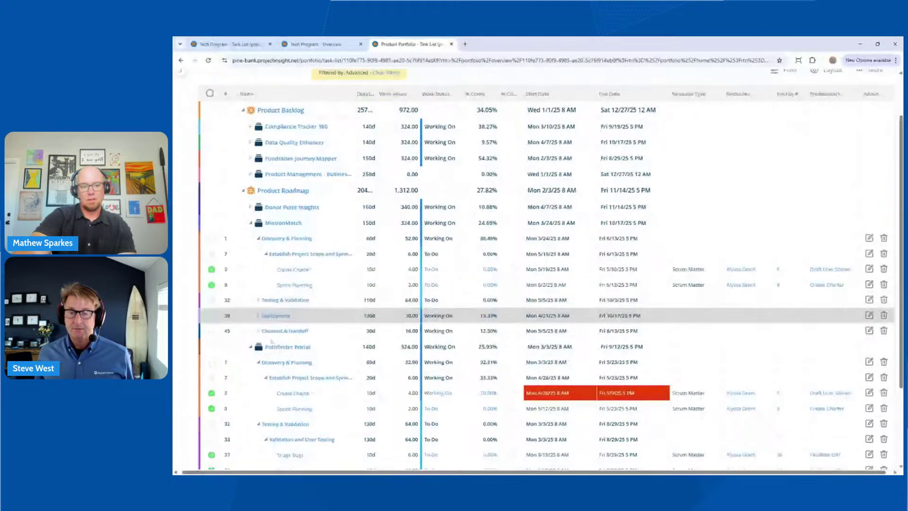
{"action": "scroll", "coordinate": [271, 340], "scroll_direction": "up", "scroll_amount": 1}
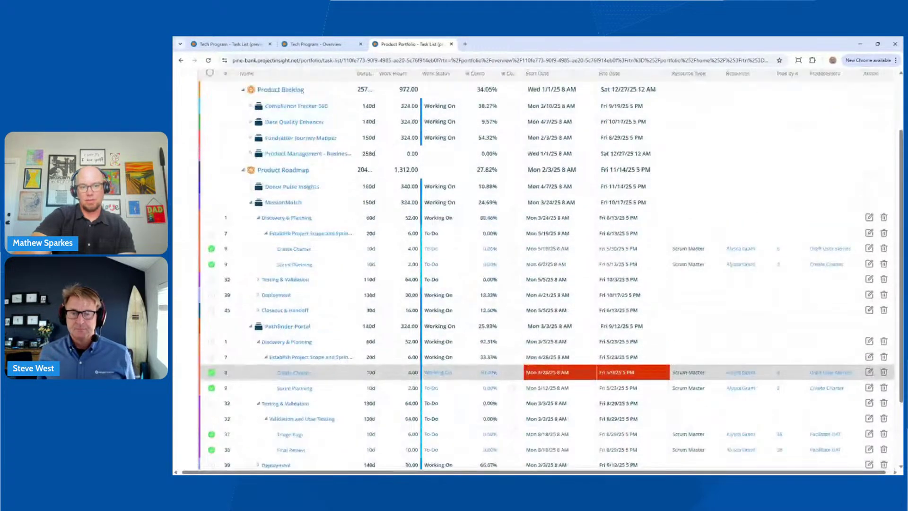
{"action": "scroll", "coordinate": [270, 340], "scroll_direction": "up", "scroll_amount": 3}
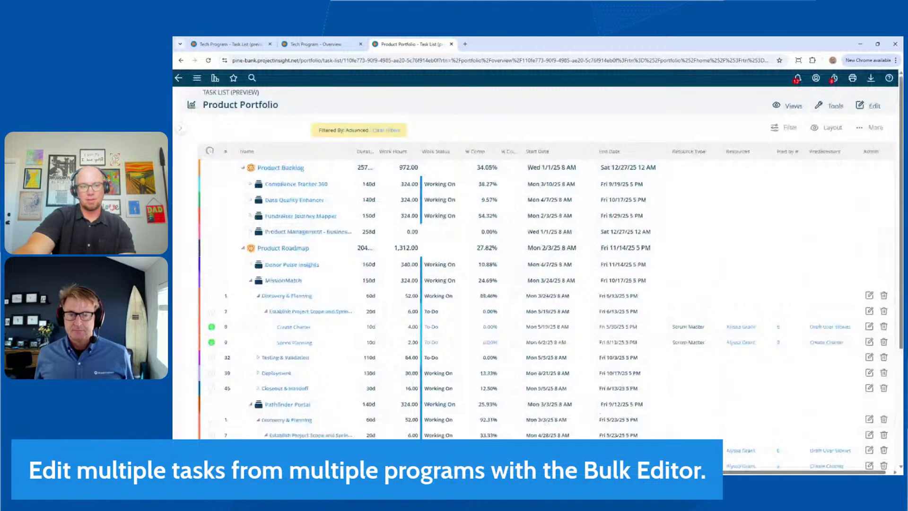
{"action": "left_click", "coordinate": [210, 151]}
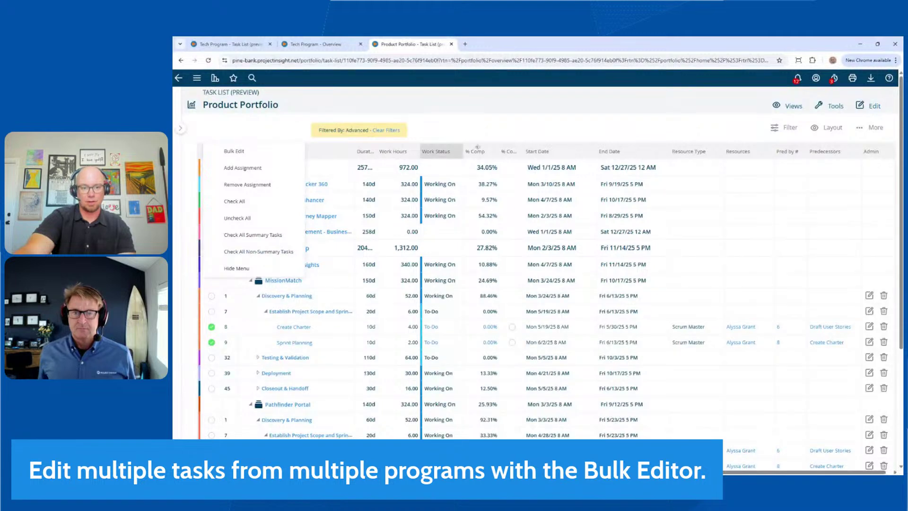
{"action": "left_click", "coordinate": [236, 268]}
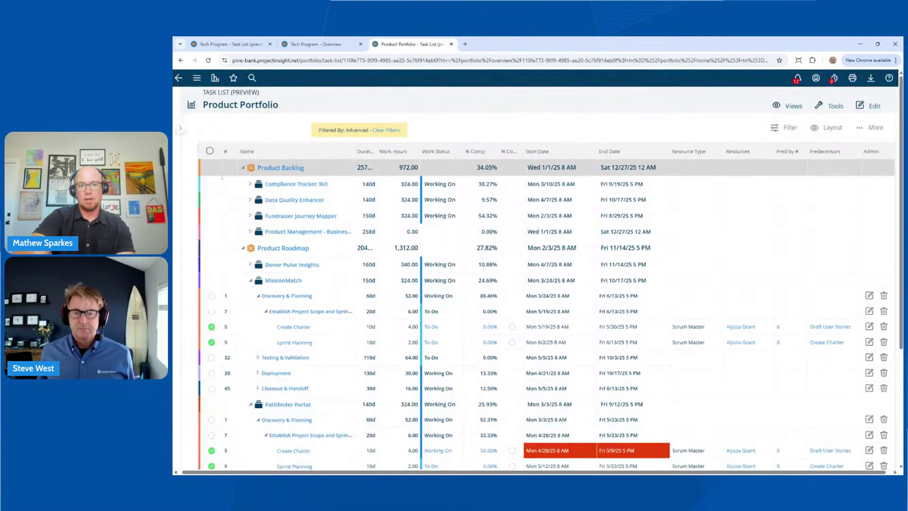
{"action": "left_click", "coordinate": [210, 156]}
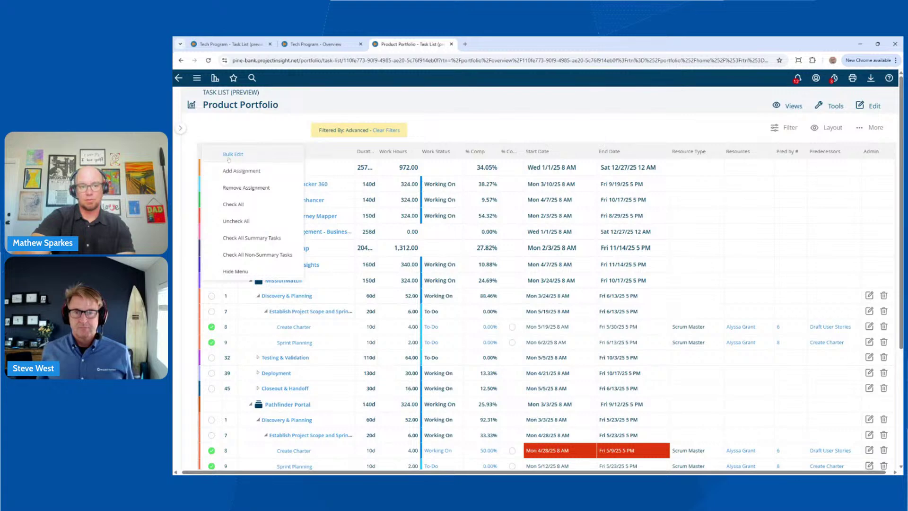
{"action": "left_click", "coordinate": [228, 156]}
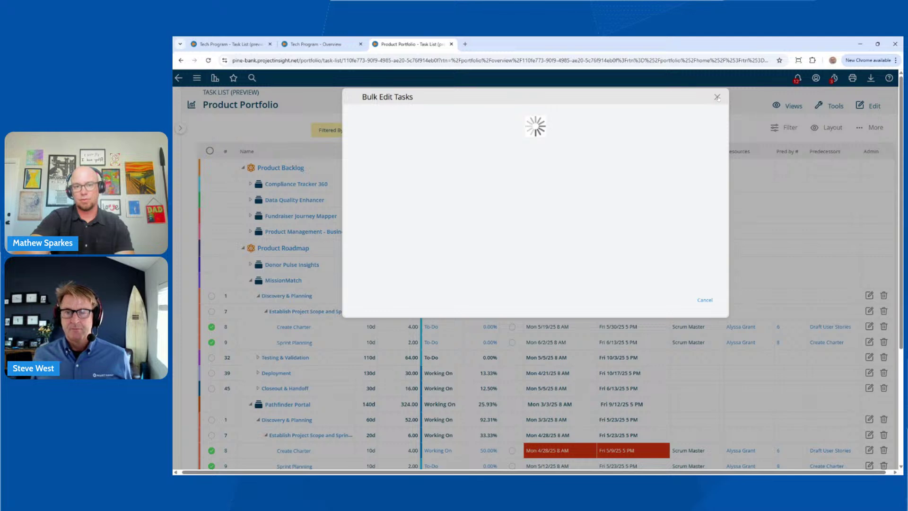
Examine the bulk editor's Task Owner, Scheduling and Status & Options fields, and close it without saving.
{"action": "left_click", "coordinate": [450, 138]}
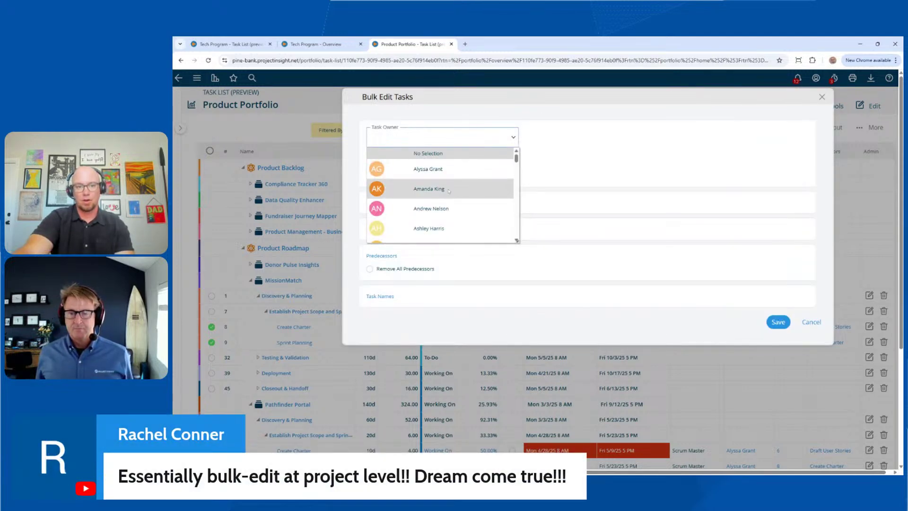
{"action": "left_click", "coordinate": [606, 182]}
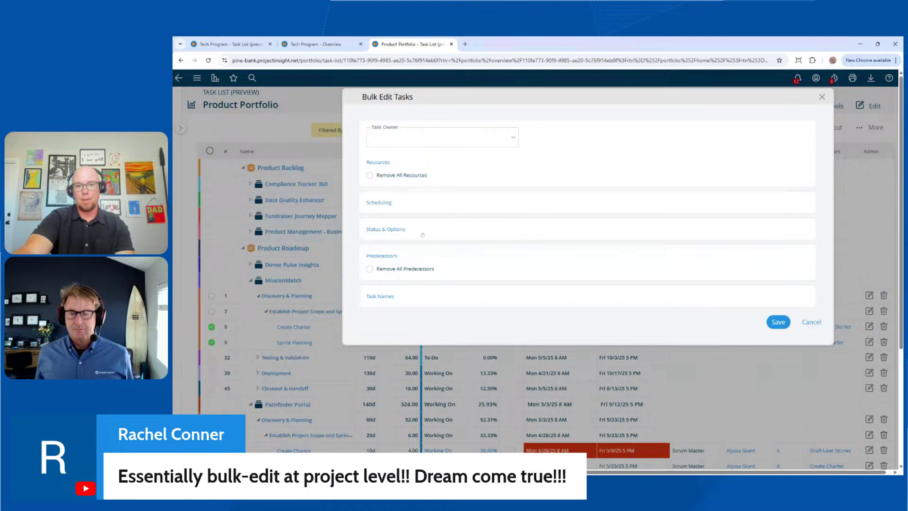
{"action": "left_click", "coordinate": [397, 207]}
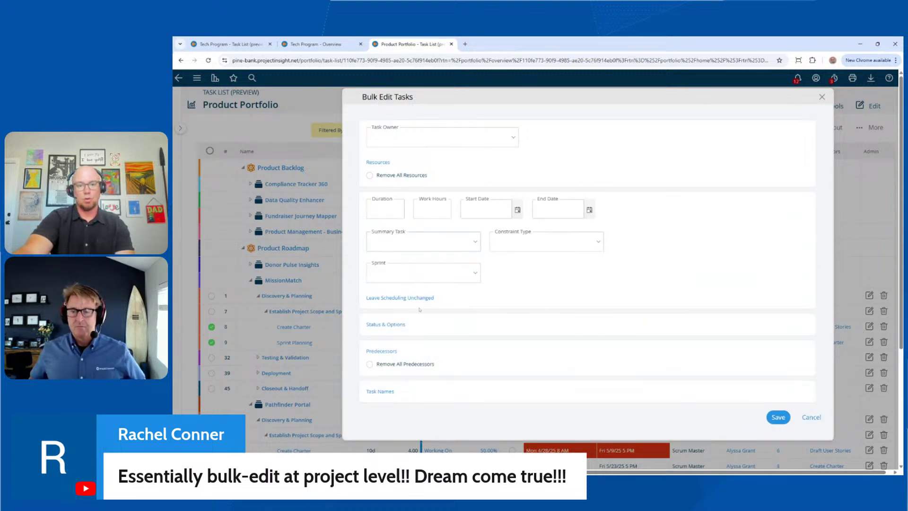
{"action": "left_click", "coordinate": [413, 325]}
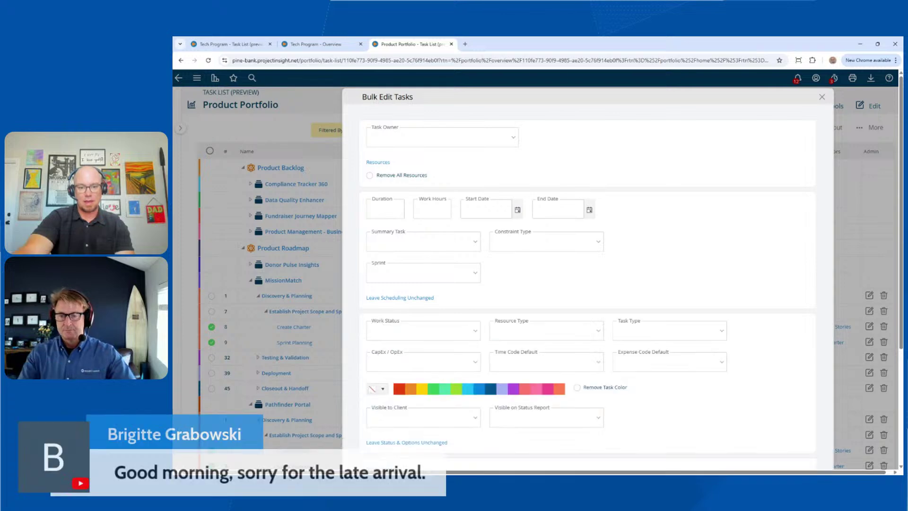
{"action": "scroll", "coordinate": [586, 269], "scroll_direction": "down", "scroll_amount": 3}
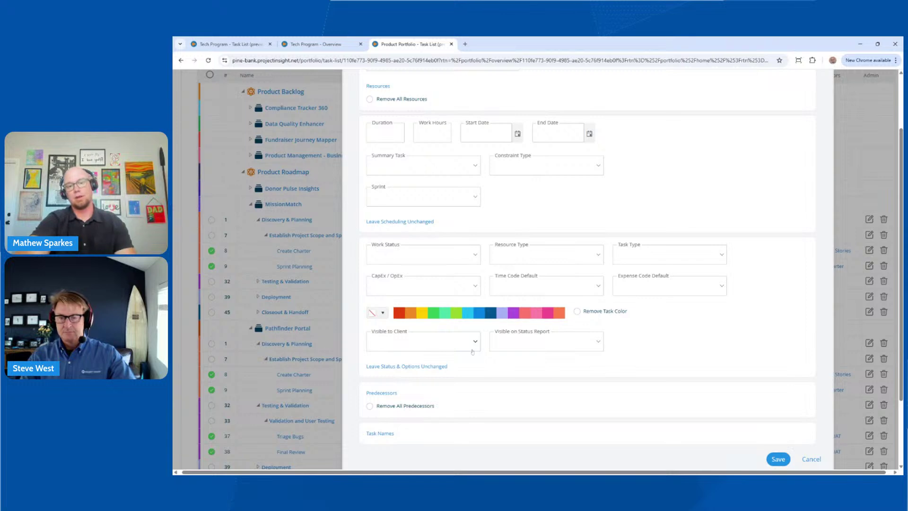
{"action": "scroll", "coordinate": [471, 351], "scroll_direction": "up", "scroll_amount": 3}
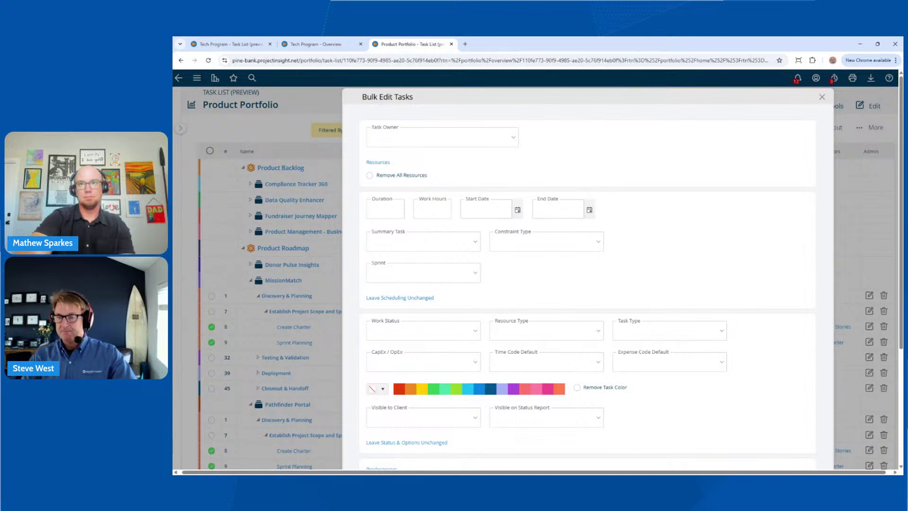
{"action": "left_click", "coordinate": [822, 97]}
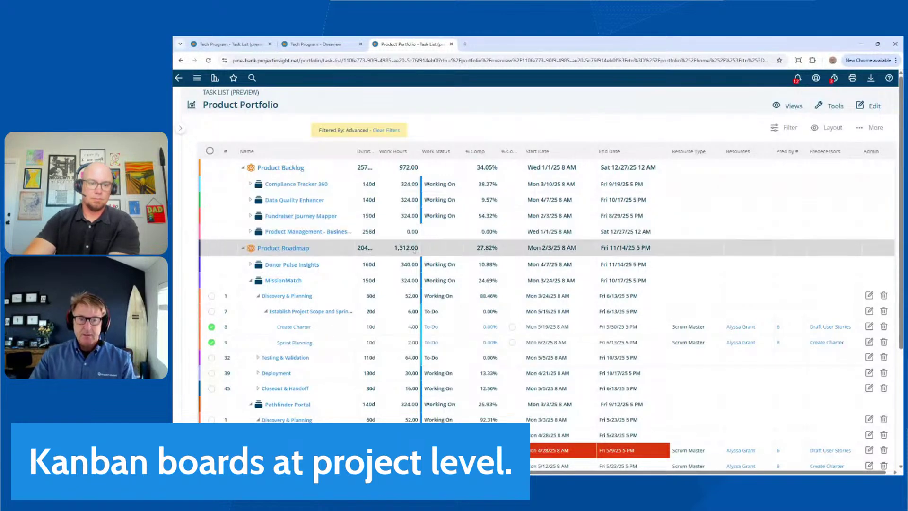
Open the MissionMatch project in a separate browser tab and switch it from the task list to its Gantt chart.
{"action": "right_click", "coordinate": [283, 280]}
{"action": "left_click", "coordinate": [306, 291]}
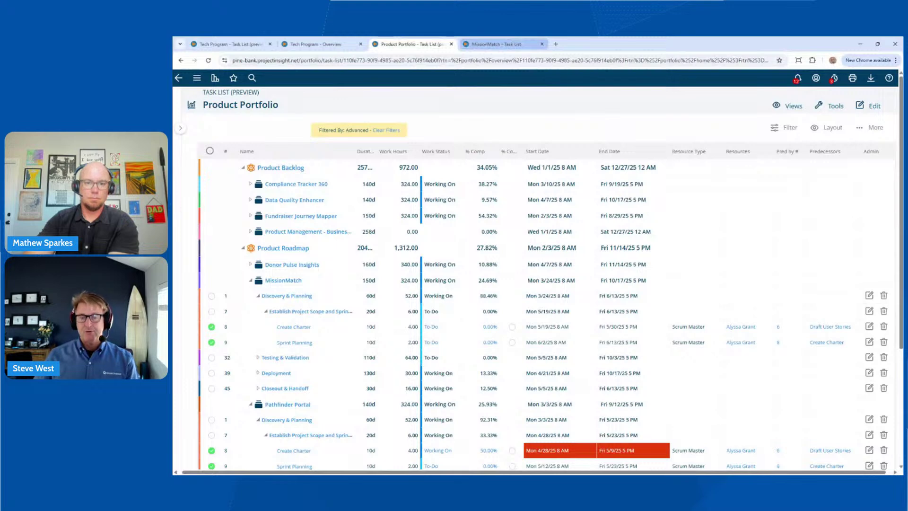
{"action": "left_click", "coordinate": [502, 44]}
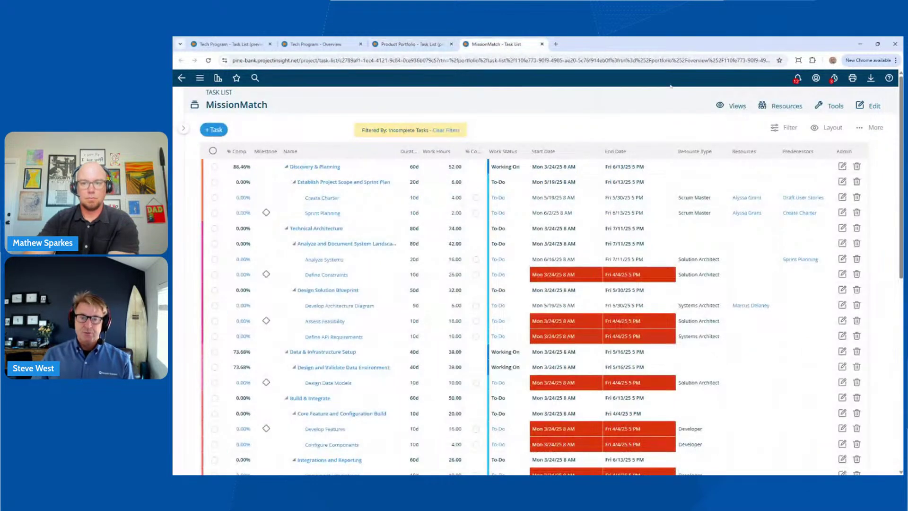
{"action": "left_click", "coordinate": [732, 106]}
{"action": "left_click", "coordinate": [737, 285]}
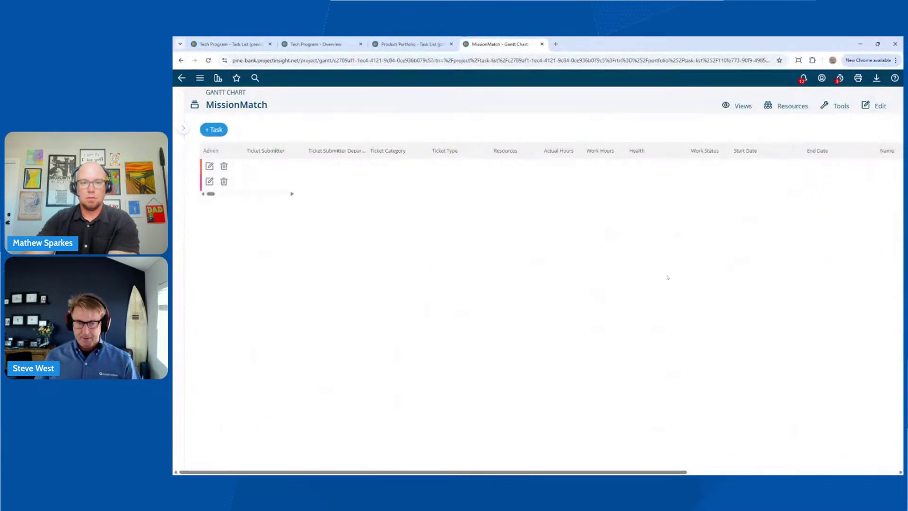
Set the Gantt chart's timeline scale to Month.
{"action": "left_click_drag", "start_coordinate": [448, 462], "coordinate": [373, 460]}
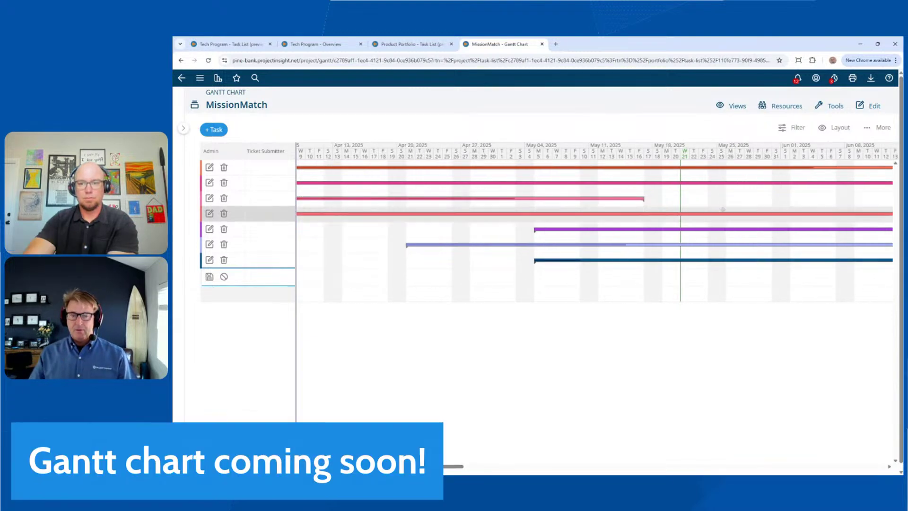
{"action": "right_click", "coordinate": [668, 152]}
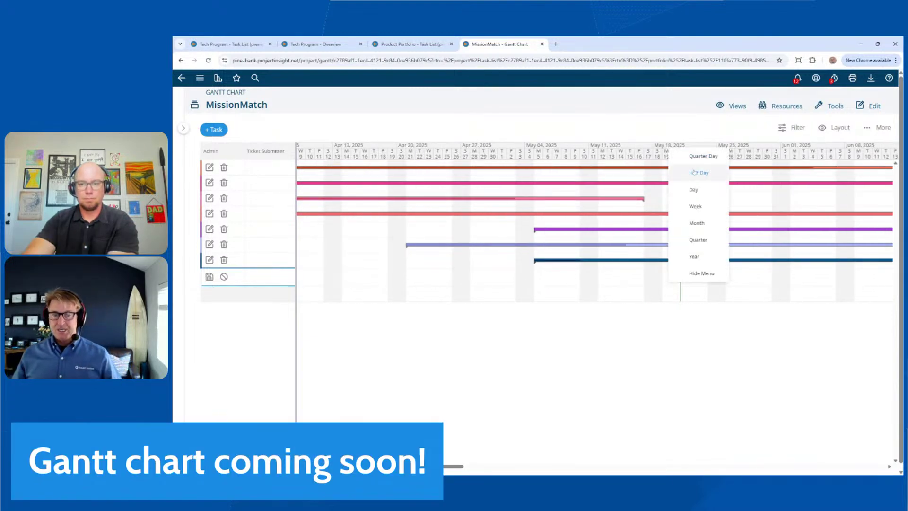
{"action": "left_click", "coordinate": [697, 222]}
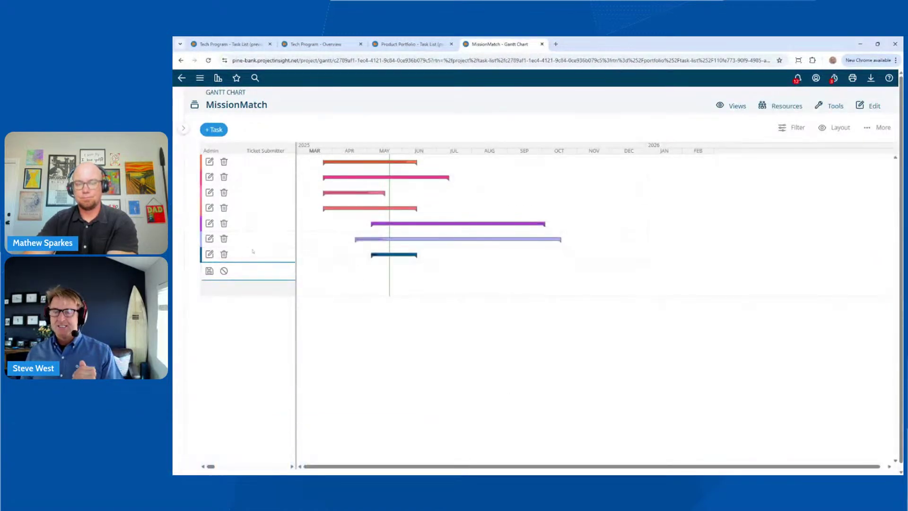
Expand all tasks in MissionMatch's Gantt chart and look through the task bars and dependency lines.
{"action": "left_click", "coordinate": [879, 128]}
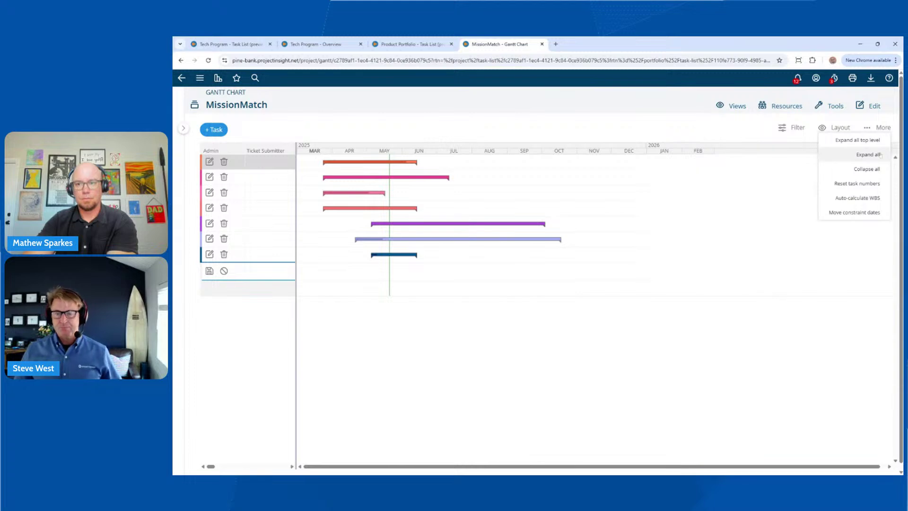
{"action": "left_click", "coordinate": [880, 155]}
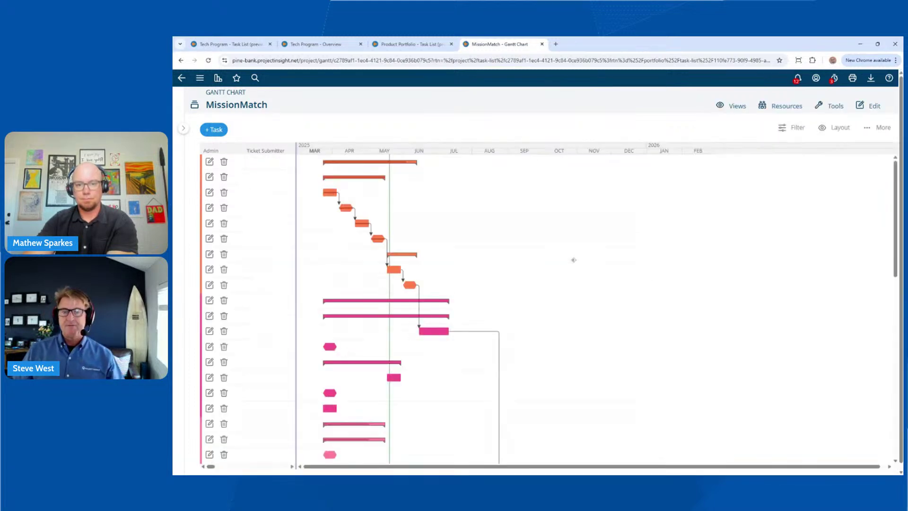
{"action": "scroll", "coordinate": [574, 260], "scroll_direction": "down", "scroll_amount": 3}
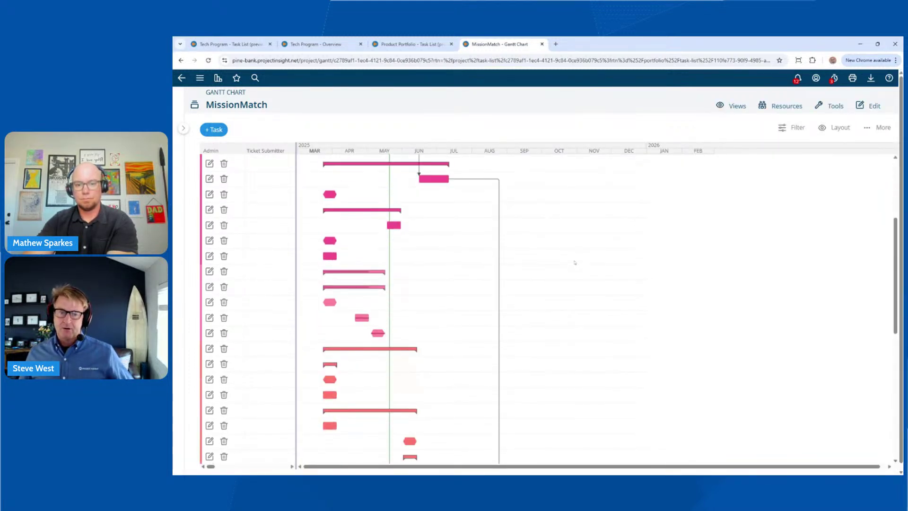
{"action": "scroll", "coordinate": [459, 276], "scroll_direction": "up", "scroll_amount": 2}
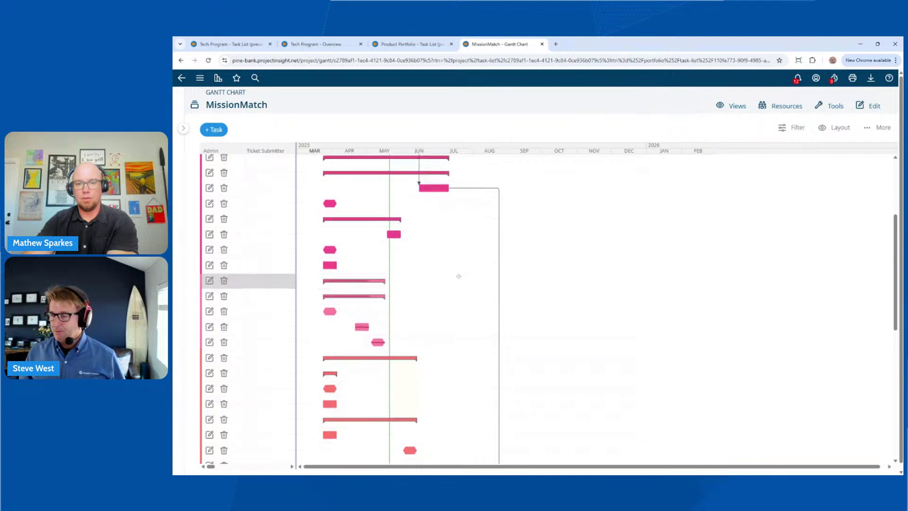
{"action": "scroll", "coordinate": [458, 276], "scroll_direction": "up", "scroll_amount": 1}
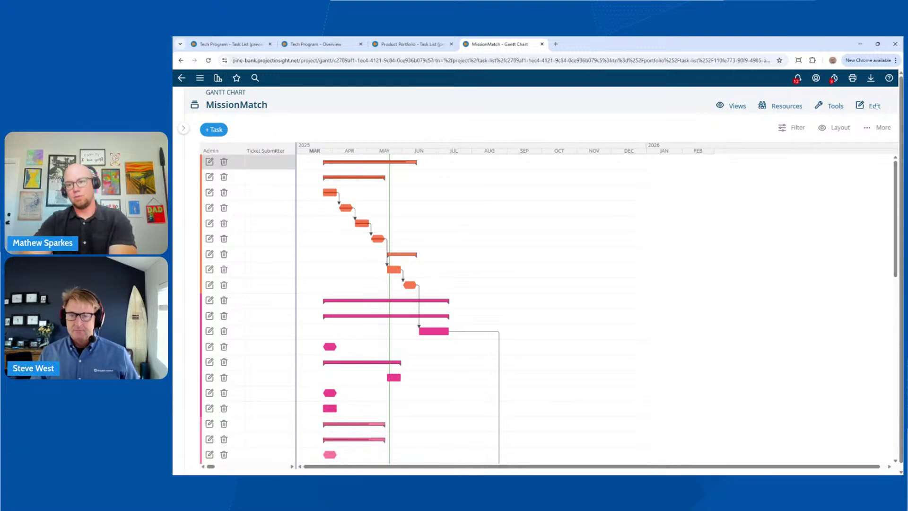
Open MissionMatch's project edit form and examine its General settings, from Portfolio and Program down to Status, Phase and dates.
{"action": "left_click", "coordinate": [874, 105]}
{"action": "left_click", "coordinate": [867, 122]}
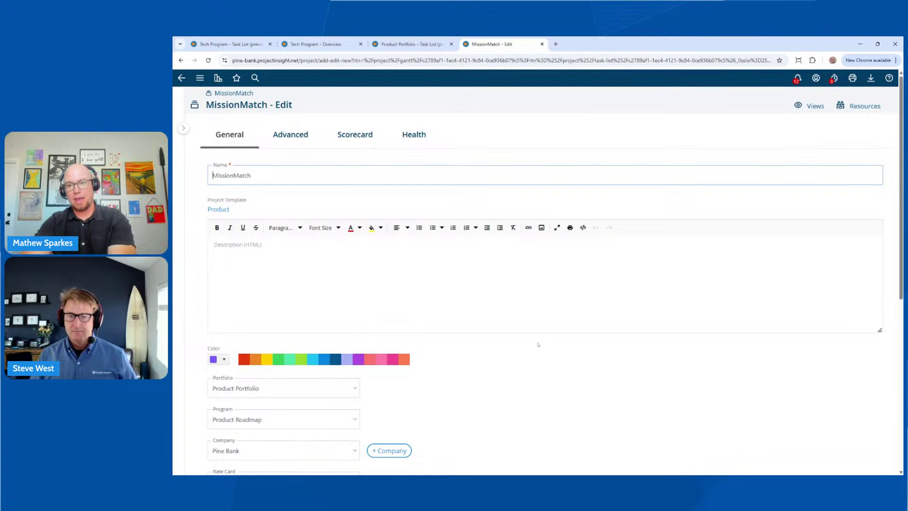
{"action": "scroll", "coordinate": [537, 344], "scroll_direction": "down", "scroll_amount": 3}
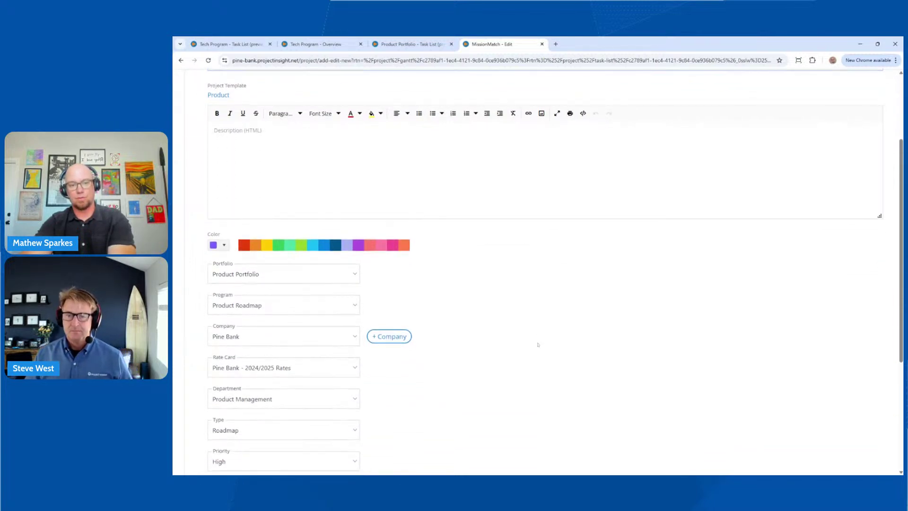
{"action": "scroll", "coordinate": [538, 344], "scroll_direction": "down", "scroll_amount": 1}
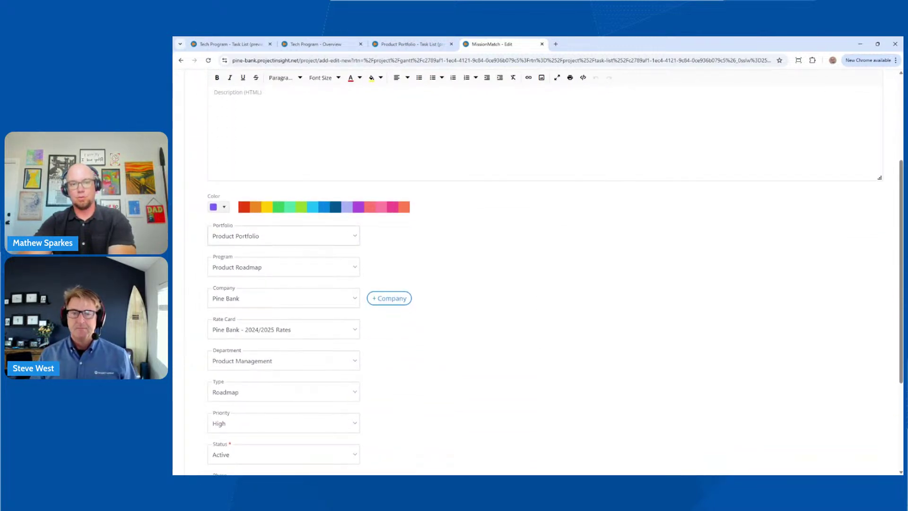
{"action": "scroll", "coordinate": [448, 299], "scroll_direction": "up", "scroll_amount": 2}
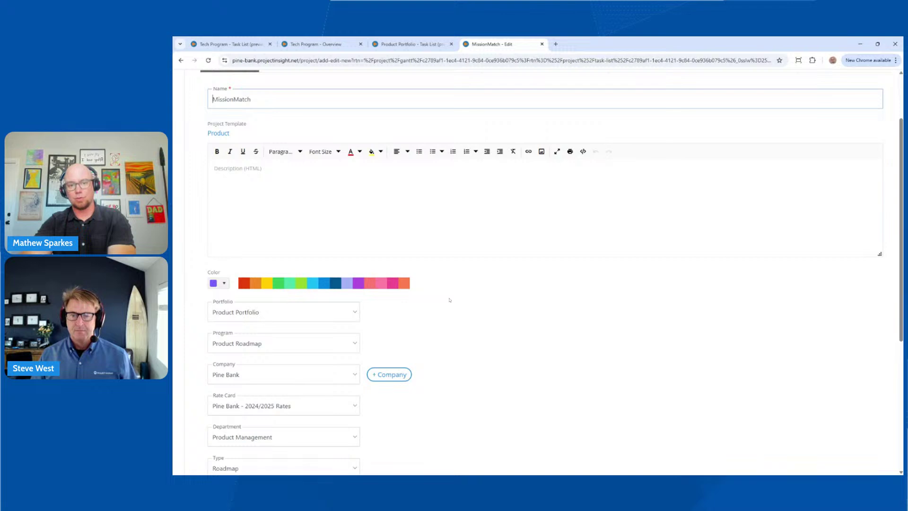
{"action": "scroll", "coordinate": [450, 299], "scroll_direction": "down", "scroll_amount": 2}
{"action": "scroll", "coordinate": [450, 299], "scroll_direction": "down", "scroll_amount": 2}
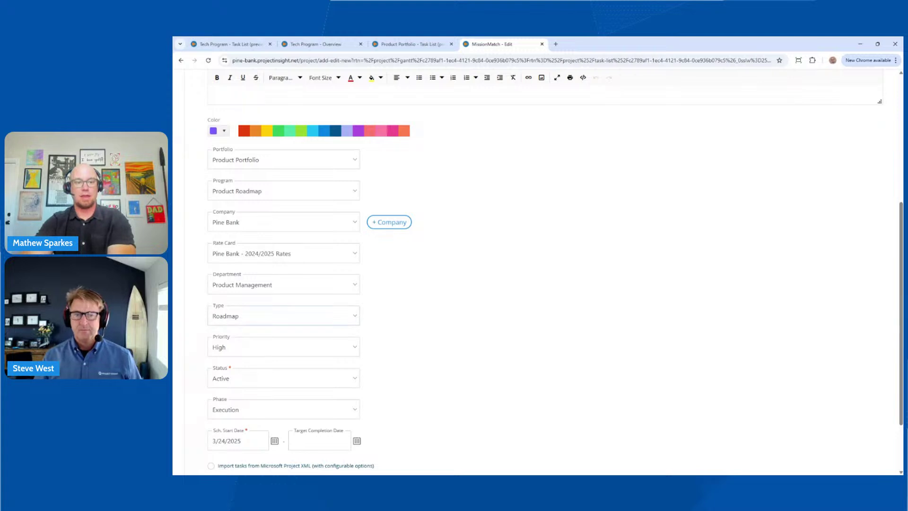
{"action": "scroll", "coordinate": [259, 332], "scroll_direction": "down", "scroll_amount": 1}
Examine the project's Status and Phase options, keeping Active and Execution, and close the MissionMatch tab without saving.
{"action": "left_click", "coordinate": [260, 340]}
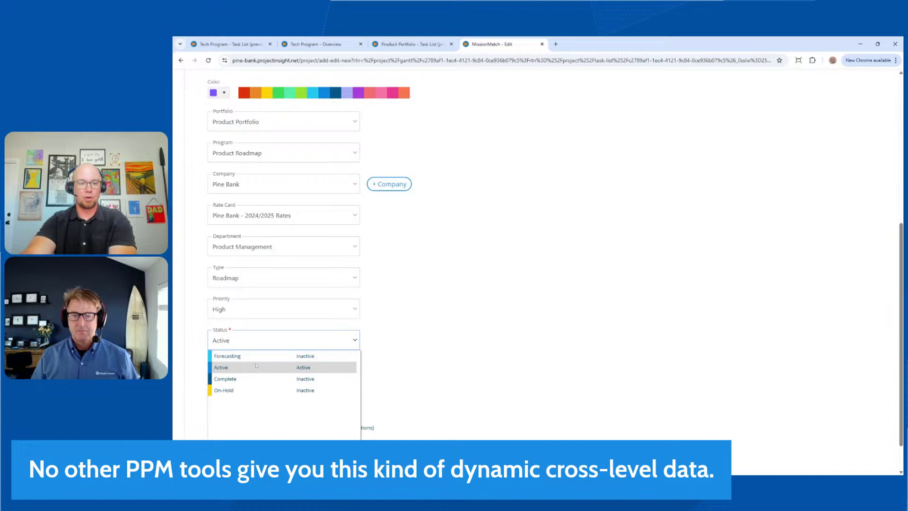
{"action": "left_click", "coordinate": [256, 370]}
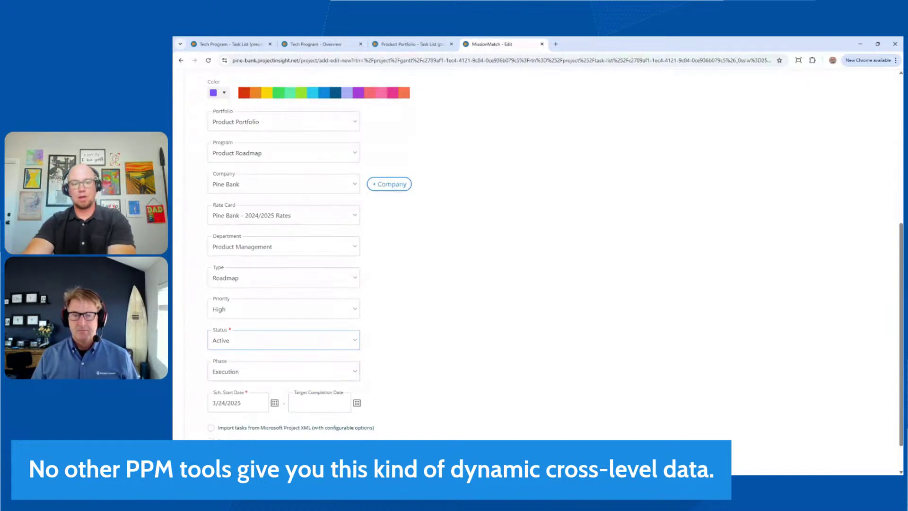
{"action": "left_click", "coordinate": [285, 372]}
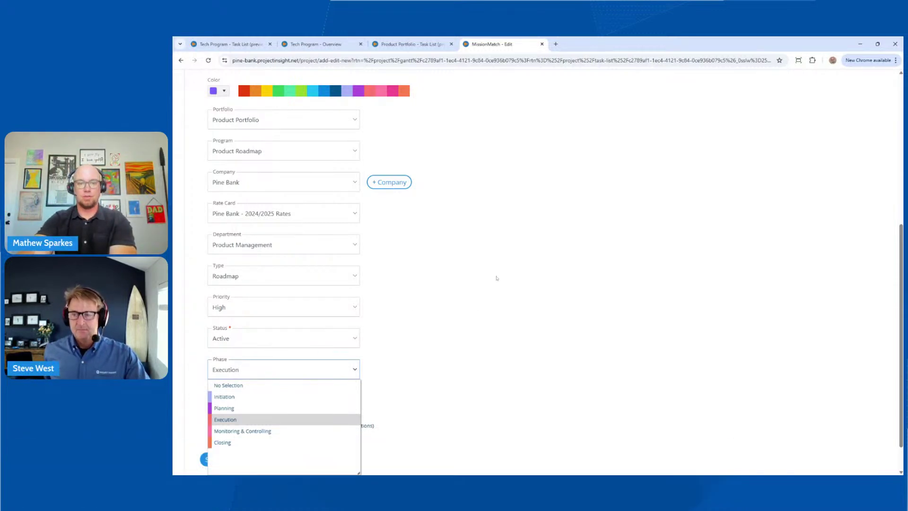
{"action": "left_click", "coordinate": [496, 278]}
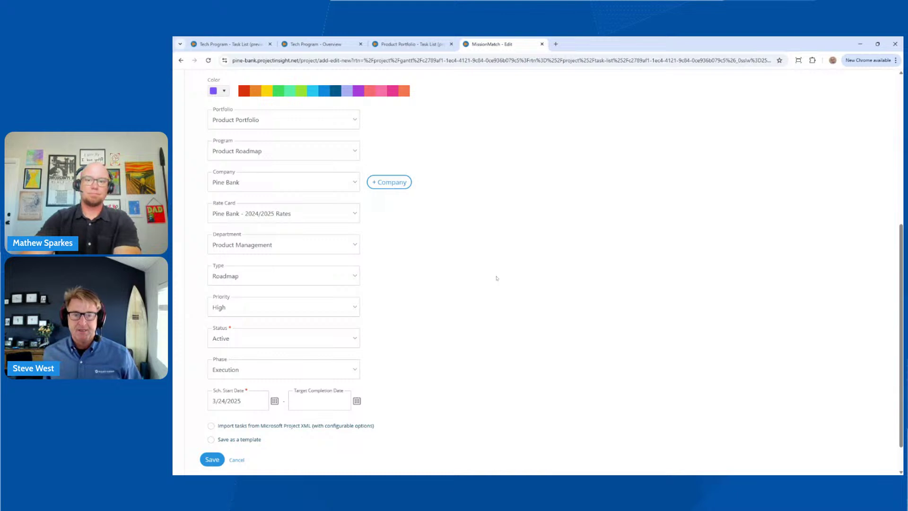
{"action": "scroll", "coordinate": [496, 278], "scroll_direction": "up", "scroll_amount": 4}
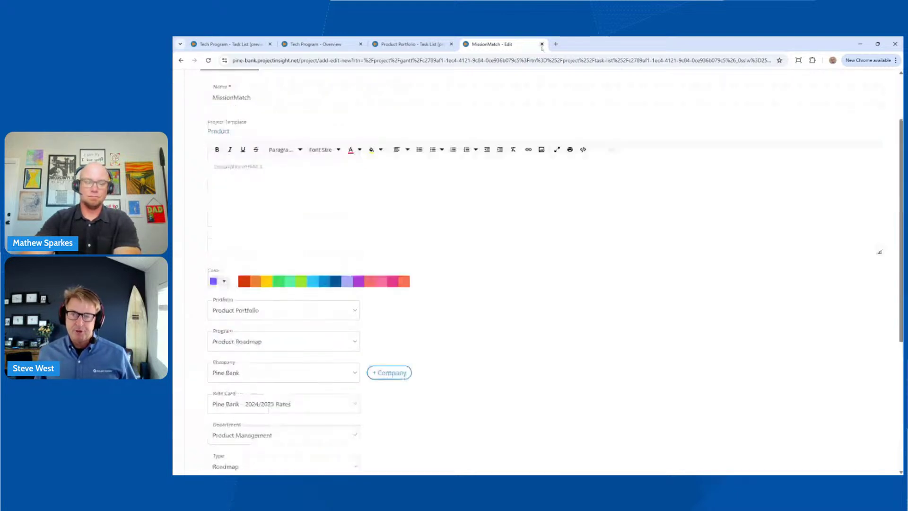
{"action": "left_click", "coordinate": [541, 44]}
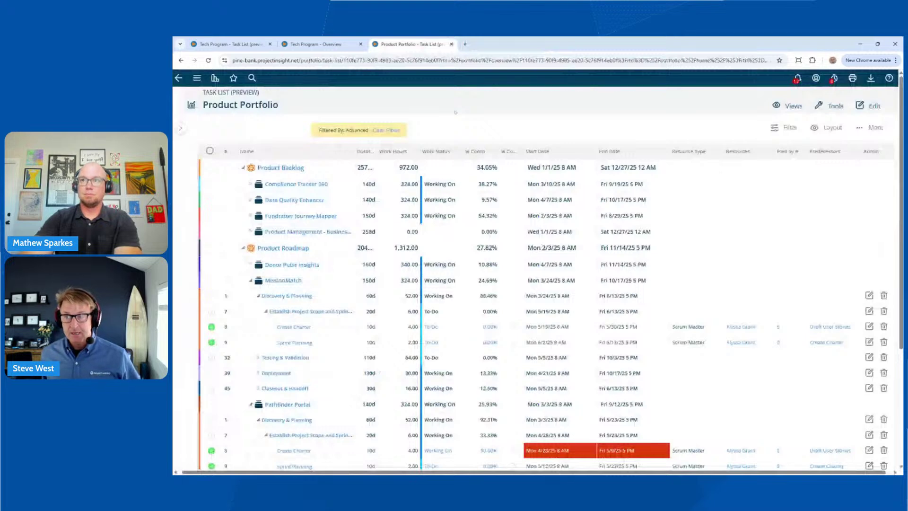